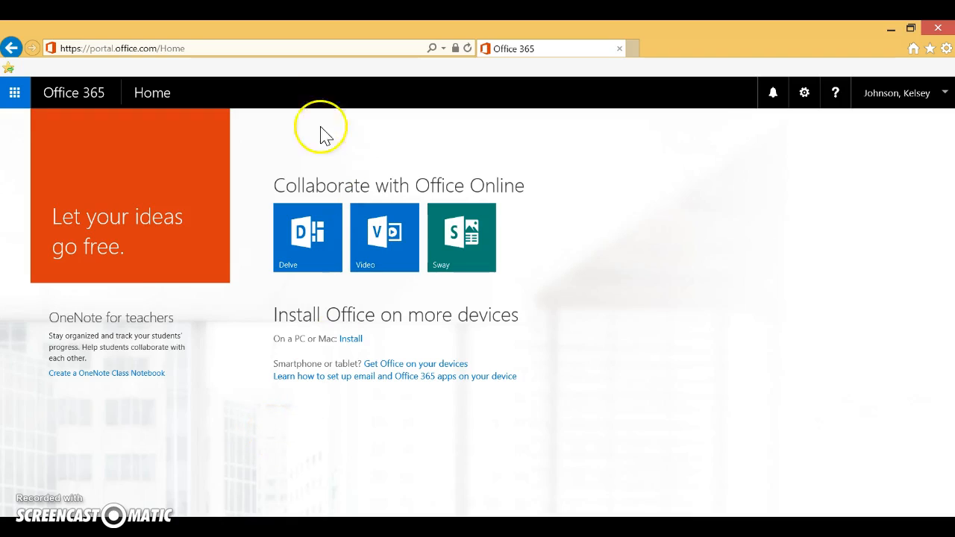
Open OneDrive from the full list of Office 365 apps.
{"action": "left_click", "coordinate": [12, 97]}
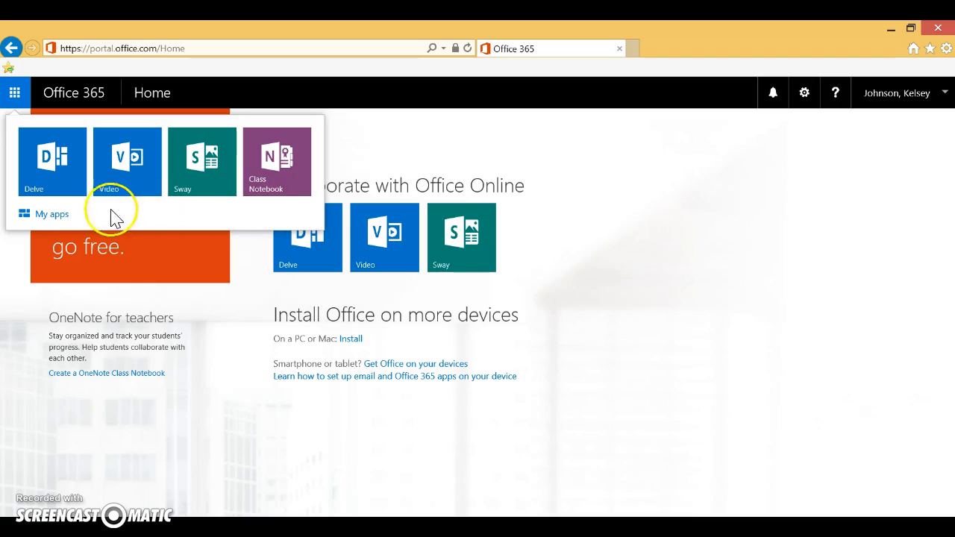
{"action": "left_click", "coordinate": [60, 218]}
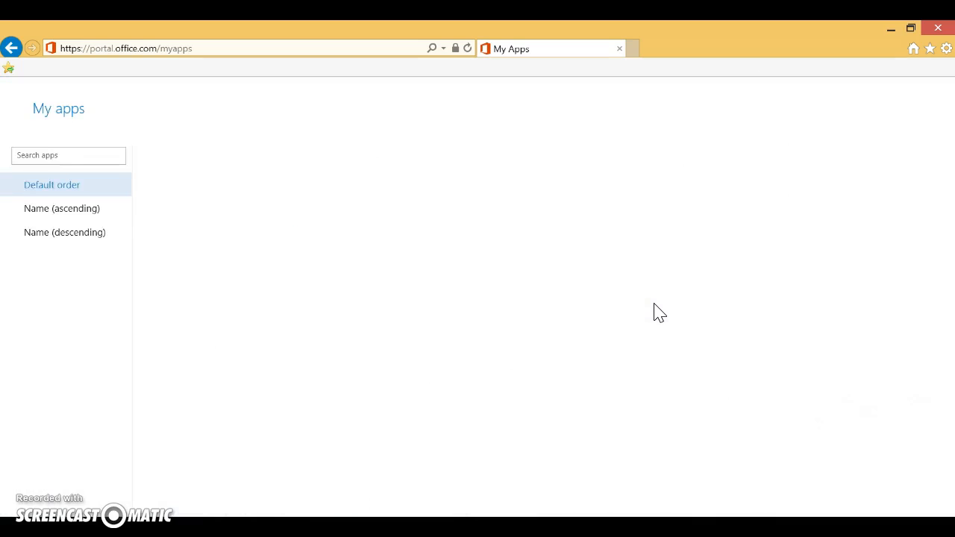
{"action": "left_click", "coordinate": [642, 374]}
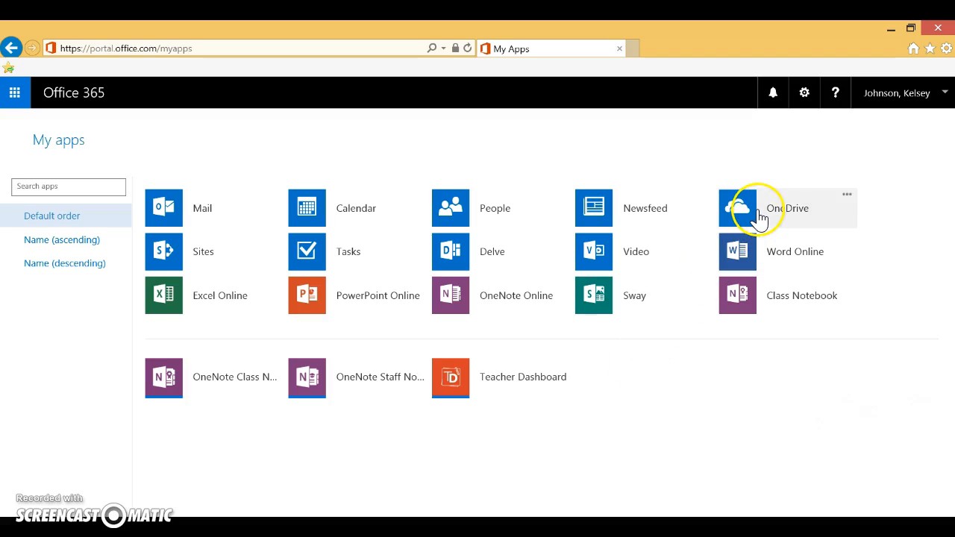
{"action": "left_click", "coordinate": [777, 215]}
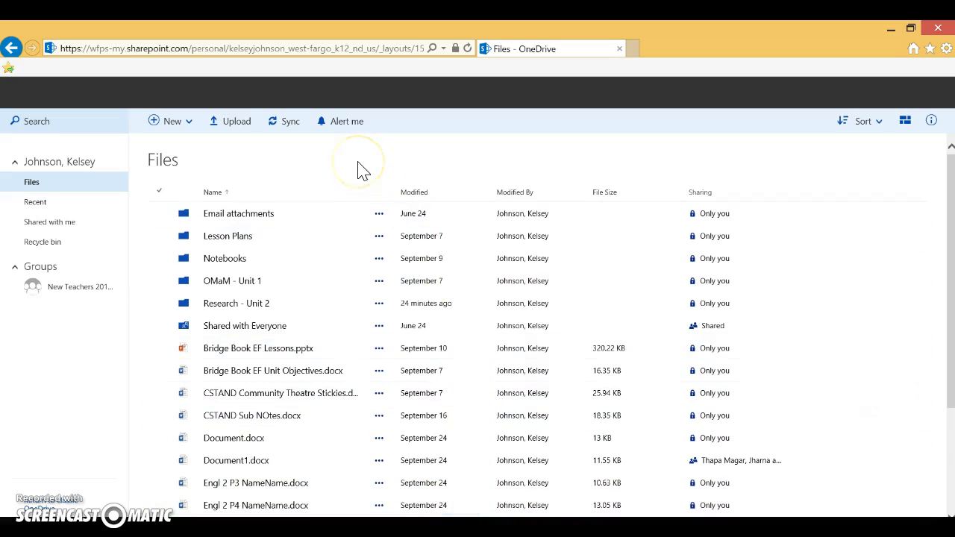
Create a new blank Word document in the OneDrive Files folder.
{"action": "left_click", "coordinate": [172, 126]}
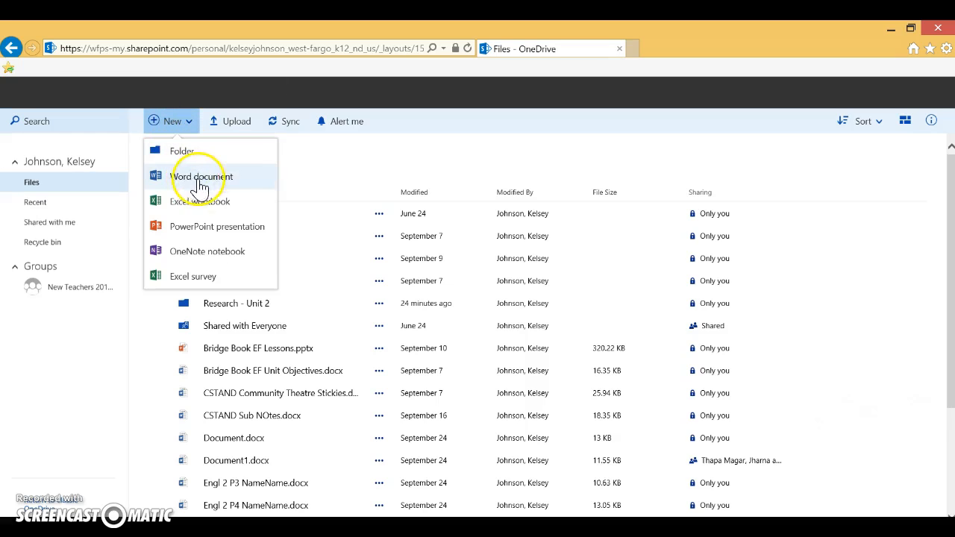
{"action": "left_click", "coordinate": [256, 185]}
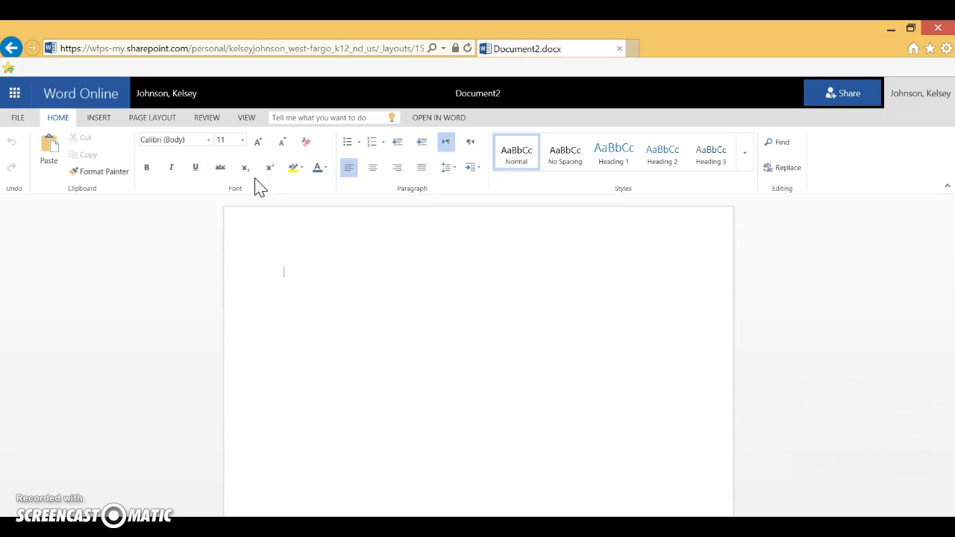
{"action": "left_click", "coordinate": [307, 324]}
Rename the document "Engl 2 - P3 - " followed by the student's first and last name without a space between them.
{"action": "left_click", "coordinate": [474, 95]}
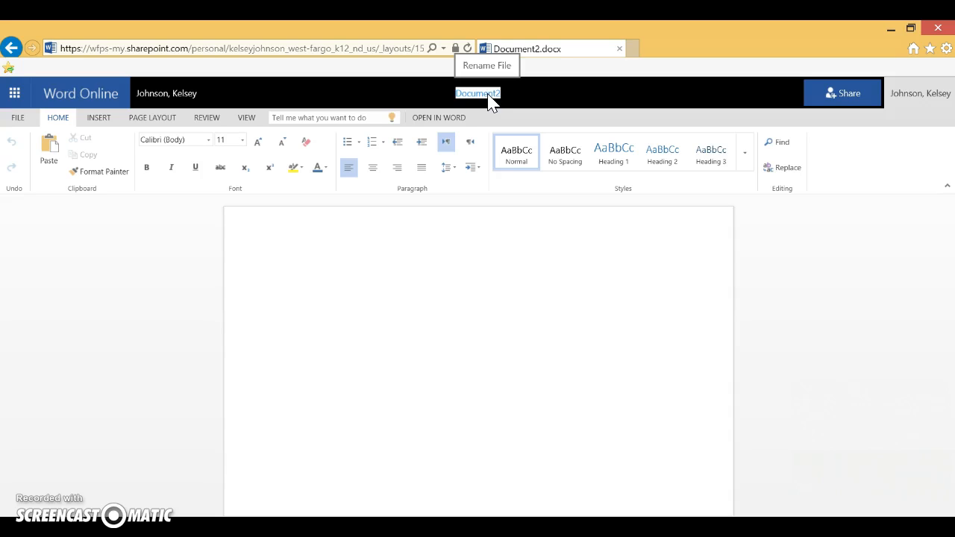
{"action": "type", "text": "English"}
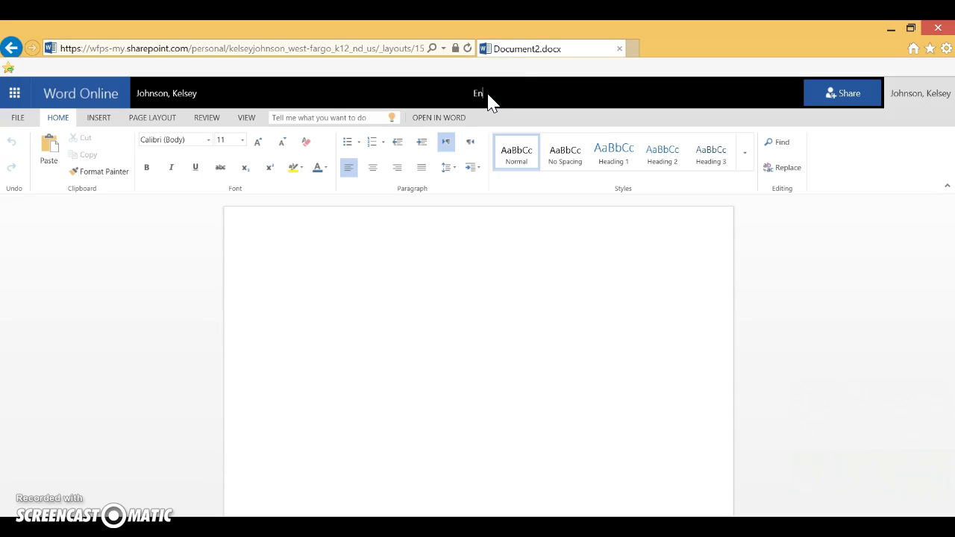
{"action": "key", "text": "BackSpace"}
{"action": "key", "text": "BackSpace"}
{"action": "key", "text": "BackSpace"}
{"action": "type", "text": "2 - P3 - KelseyJohnson"}
{"action": "left_click", "coordinate": [431, 279]}
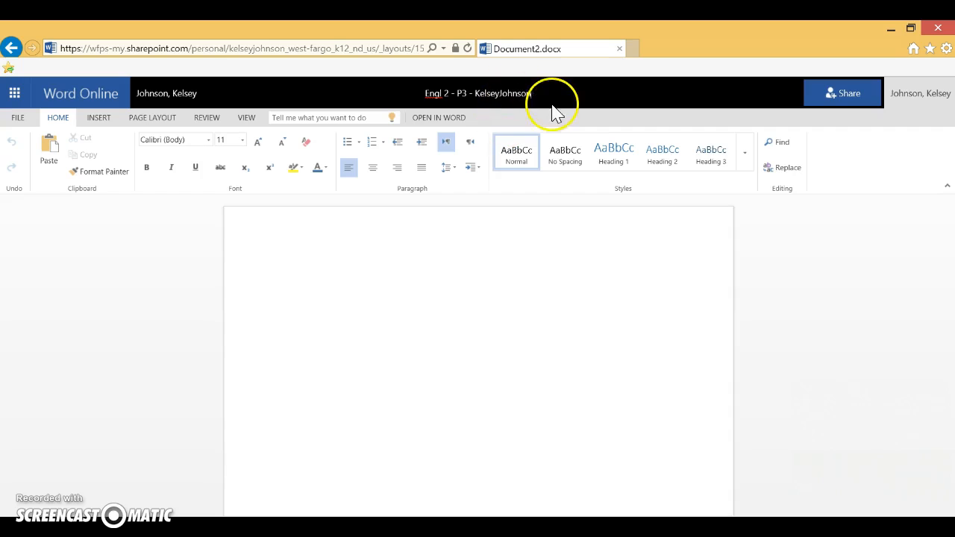
Prepare a sharing invitation giving the teacher Can edit permission, and cancel it without sending.
{"action": "left_click", "coordinate": [844, 99]}
{"action": "left_click", "coordinate": [433, 258]}
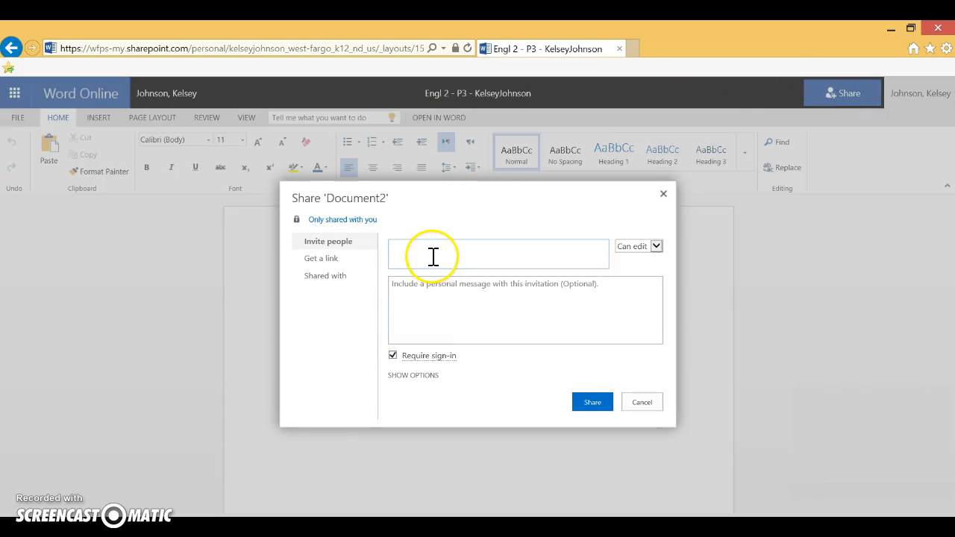
{"action": "type", "text": "johnson"}
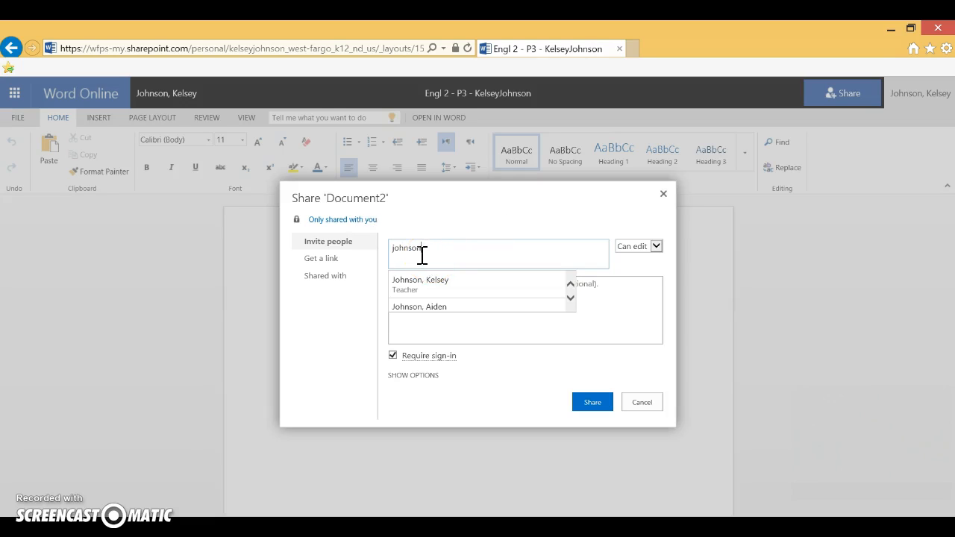
{"action": "left_click", "coordinate": [437, 281]}
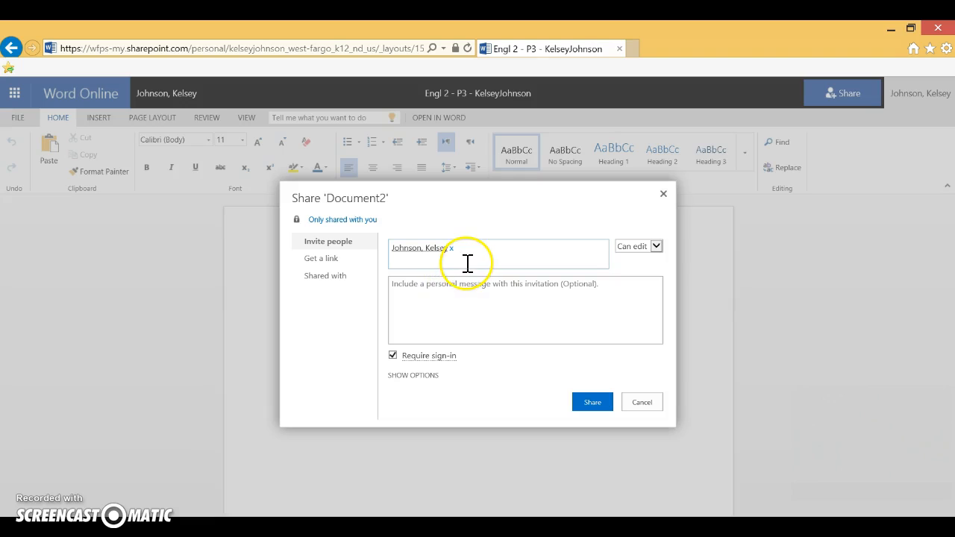
{"action": "mouse_move", "coordinate": [421, 363]}
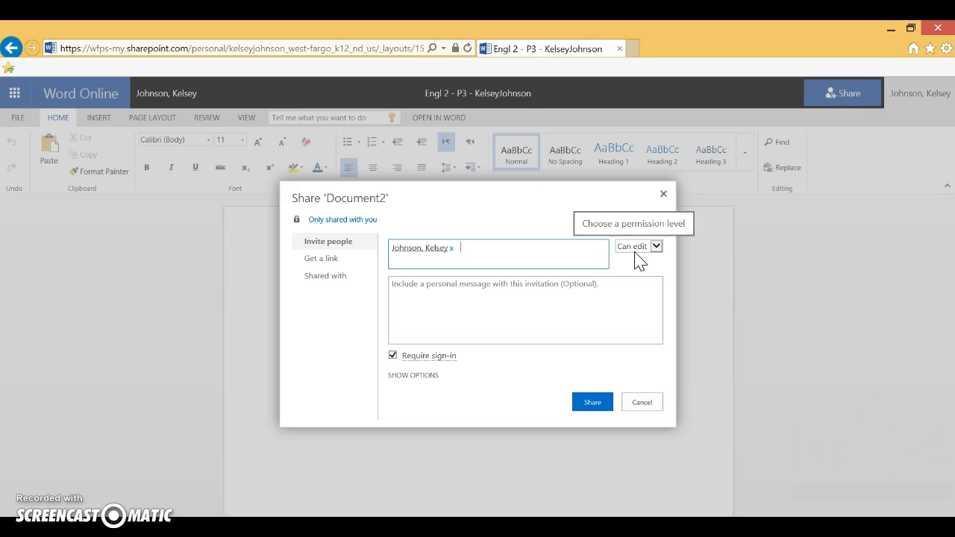
{"action": "left_click", "coordinate": [606, 405]}
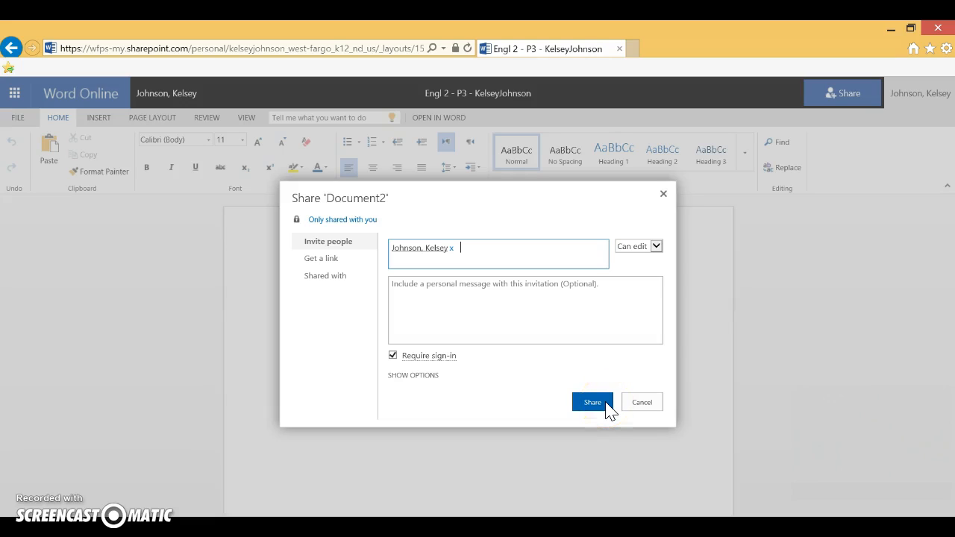
{"action": "left_click", "coordinate": [633, 403]}
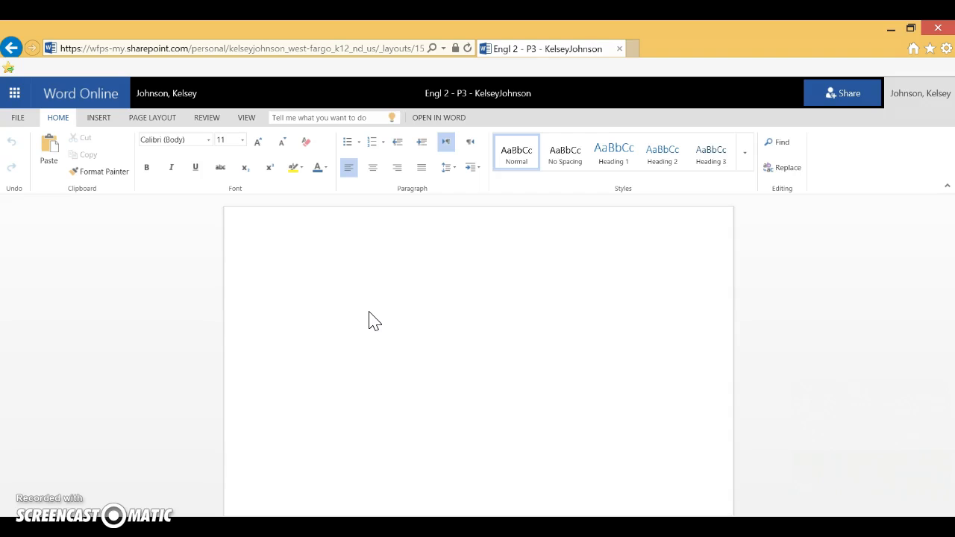
Set the blank document's font to Times New Roman at size 12.
{"action": "left_click", "coordinate": [314, 276]}
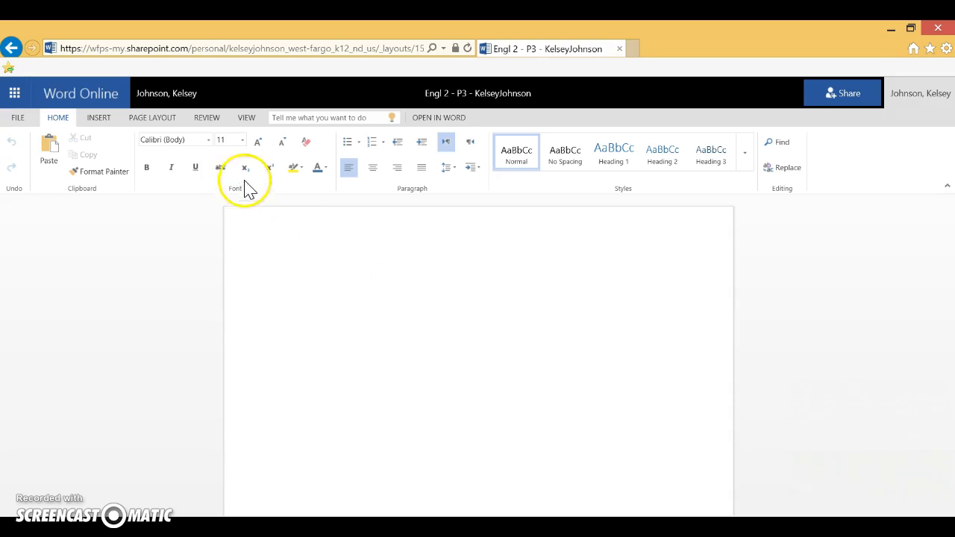
{"action": "left_click", "coordinate": [173, 140]}
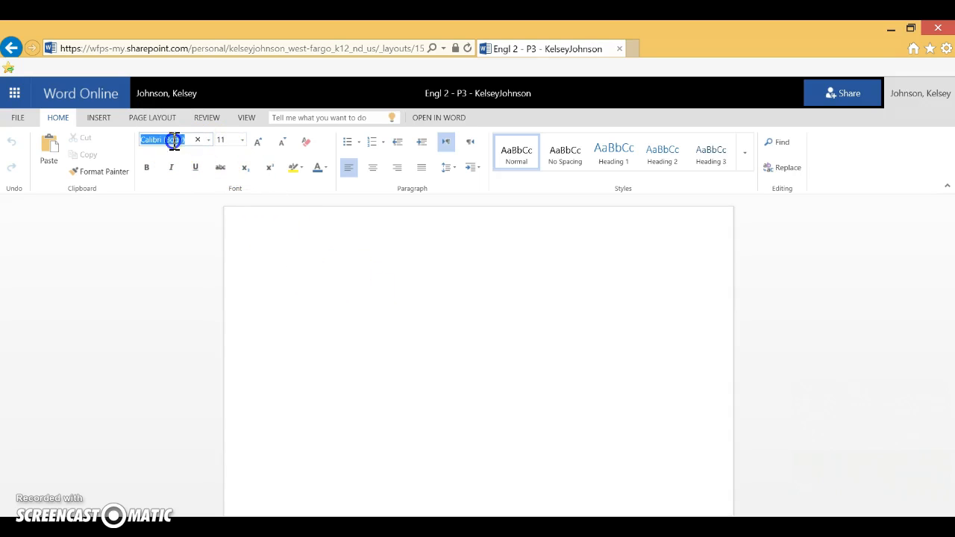
{"action": "type", "text": "Times New Roman"}
{"action": "left_click", "coordinate": [226, 141]}
{"action": "type", "text": "12"}
{"action": "left_click", "coordinate": [386, 328]}
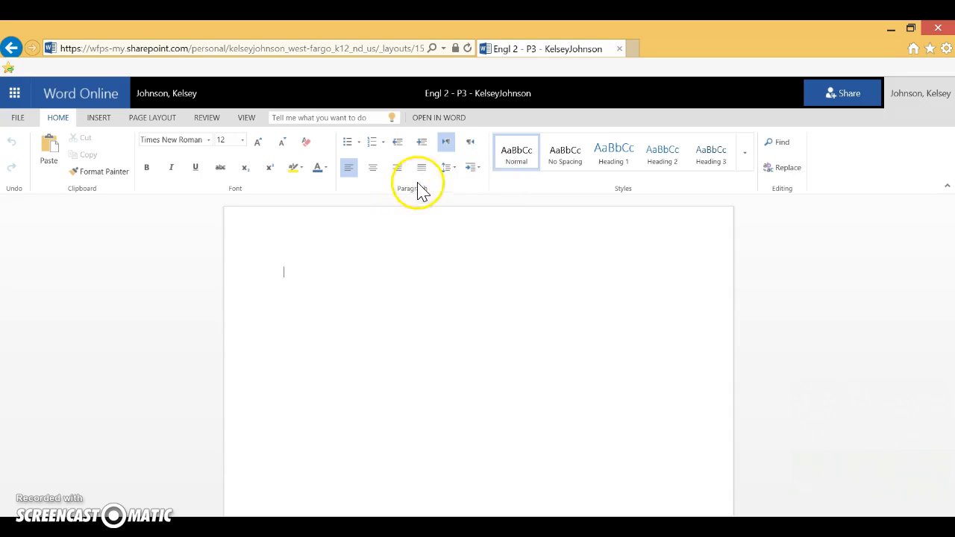
Set the paragraph spacing after to 0 pt in the line spacing options.
{"action": "left_click", "coordinate": [474, 170]}
{"action": "left_click", "coordinate": [450, 168]}
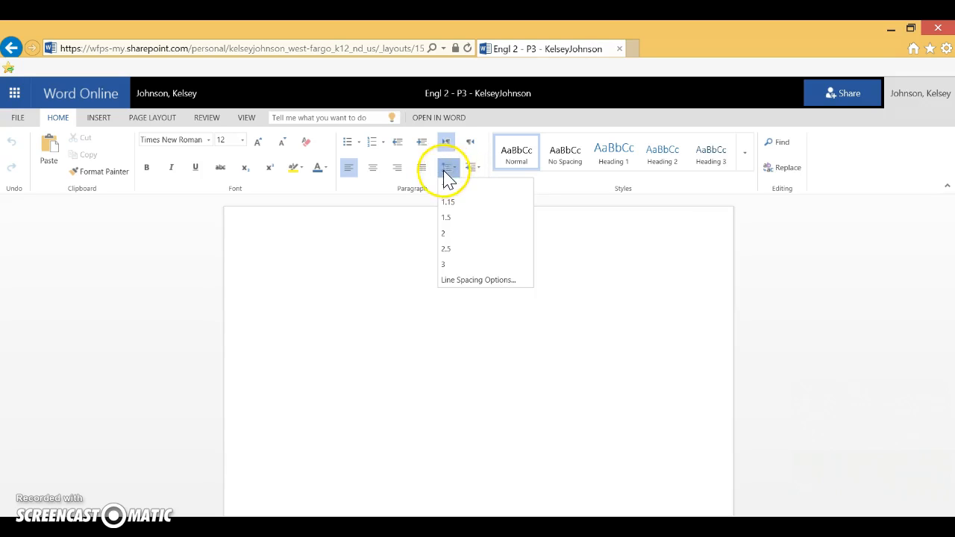
{"action": "left_click", "coordinate": [514, 283]}
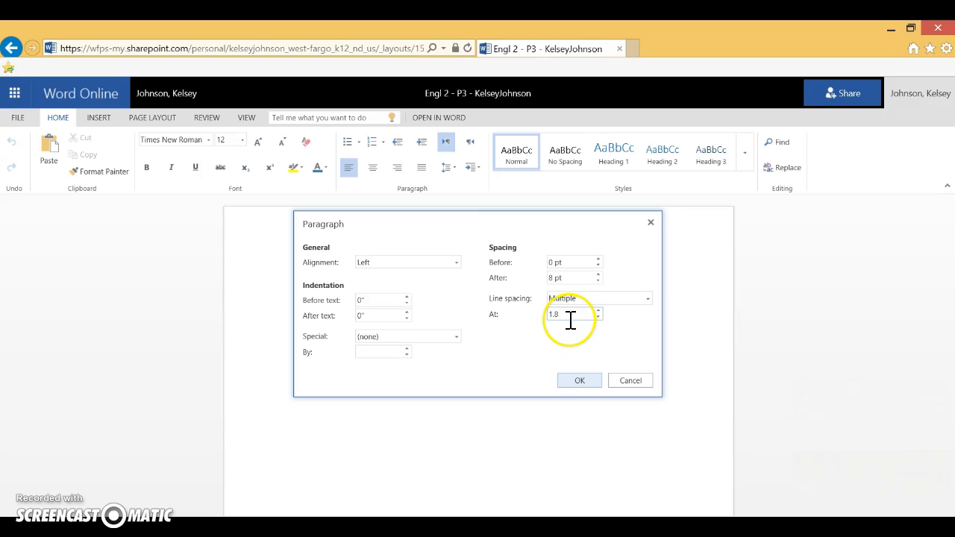
{"action": "left_click", "coordinate": [562, 286]}
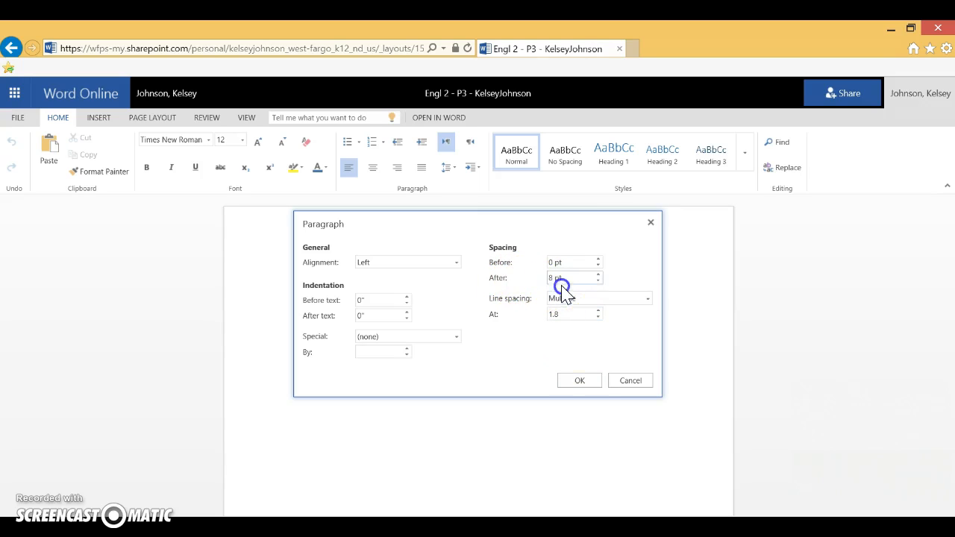
{"action": "left_click", "coordinate": [598, 274]}
{"action": "left_click", "coordinate": [598, 274]}
{"action": "left_click", "coordinate": [599, 281]}
{"action": "left_click", "coordinate": [599, 282]}
{"action": "left_click", "coordinate": [581, 263]}
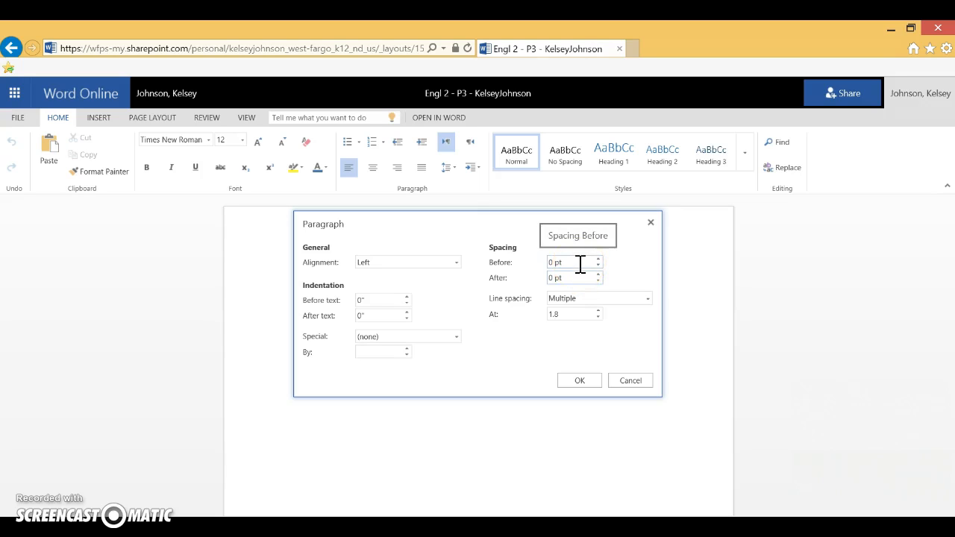
Set the line spacing to Double and apply the paragraph settings.
{"action": "left_click", "coordinate": [581, 299]}
{"action": "left_click", "coordinate": [569, 347]}
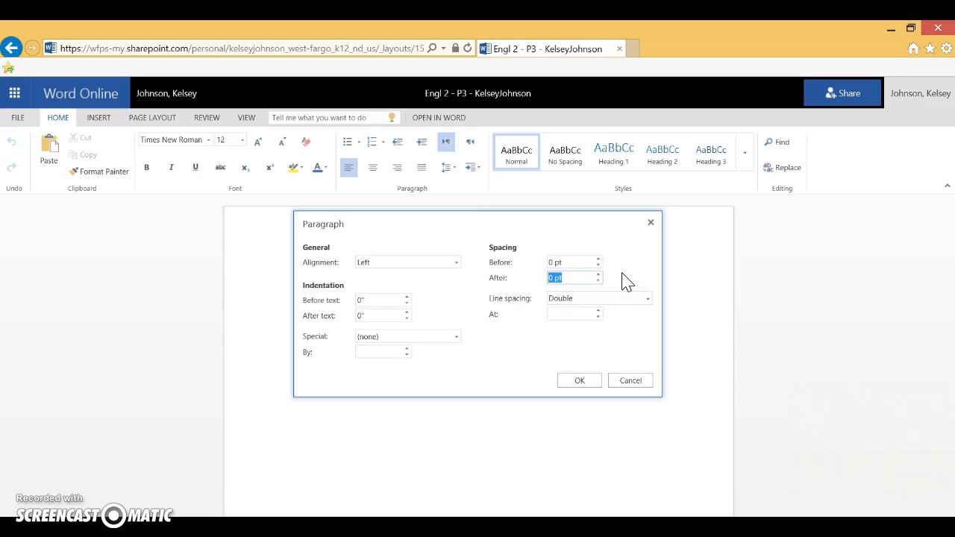
{"action": "left_click", "coordinate": [624, 274]}
{"action": "left_click", "coordinate": [417, 261]}
{"action": "left_click", "coordinate": [580, 382]}
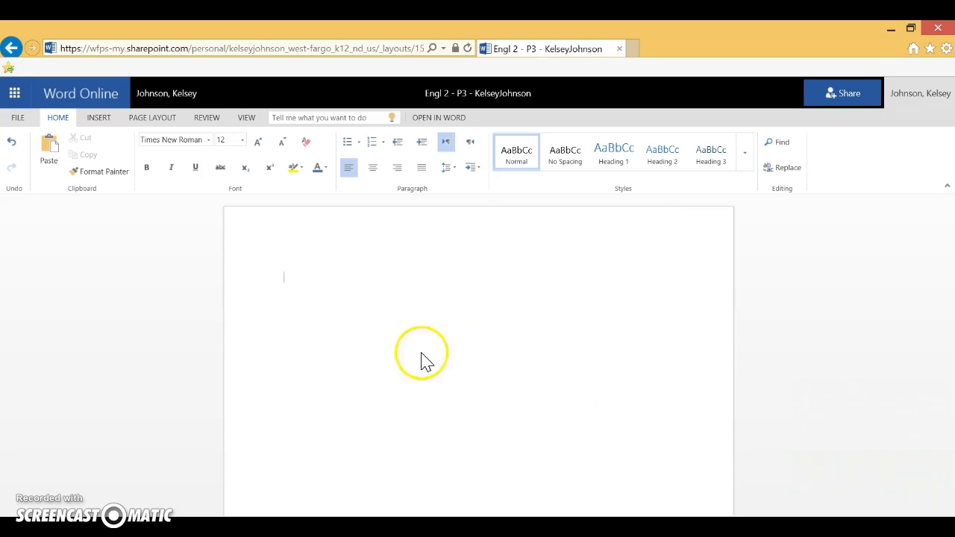
Write "Student's First and Last name" as the first line of the paper's heading.
{"action": "left_click", "coordinate": [299, 306]}
{"action": "type", "text": "S"}
{"action": "type", "text": "tudent'"}
{"action": "type", "text": "s First and La"}
{"action": "type", "text": "st nam"}
{"action": "type", "text": "e "}
{"action": "type", "text": "KElsey John"}
Add the teacher's full name on the second heading line, followed by its two accepted short forms in parentheses.
{"action": "key", "text": "BackSpace"}
{"action": "key", "text": "BackSpace"}
{"action": "key", "text": "BackSpace"}
{"action": "key", "text": "BackSpace"}
{"action": "key", "text": "BackSpace"}
{"action": "key", "text": "BackSpace"}
{"action": "key", "text": "BackSpace"}
{"action": "key", "text": "BackSpace"}
{"action": "key", "text": "BackSpace"}
{"action": "key", "text": "BackSpace"}
{"action": "type", "text": "elsey Johnson"}
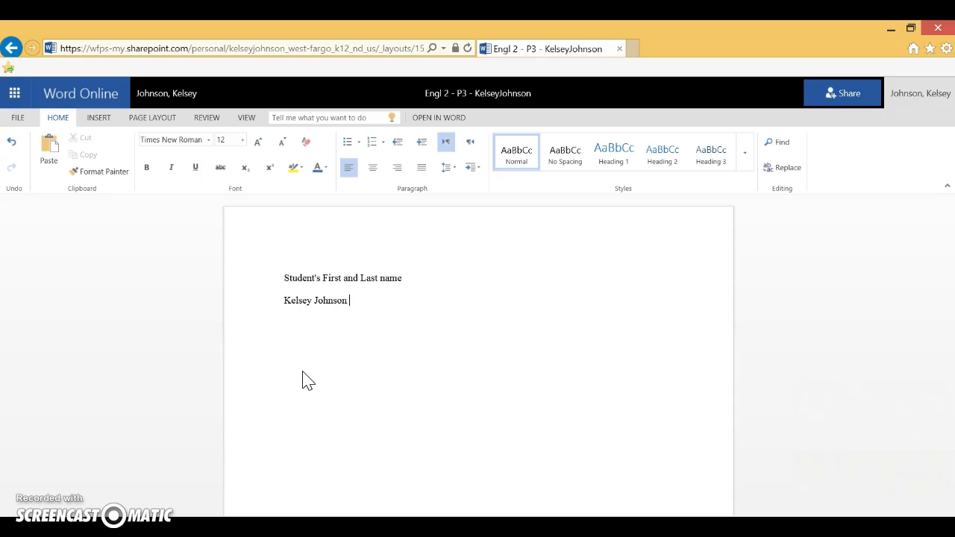
{"action": "type", "text": "(Ms. Johnson or K. Johnson)"}
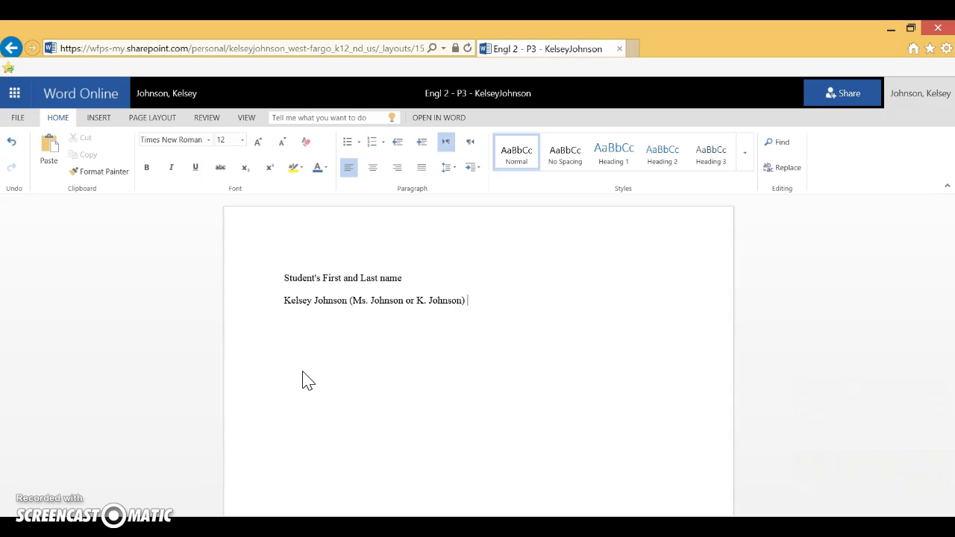
{"action": "type", "text": "ENglish"}
Add "English II - Period 3" as the third heading line.
{"action": "key", "text": "BackSpace"}
{"action": "key", "text": "BackSpace"}
{"action": "key", "text": "BackSpace"}
{"action": "key", "text": "BackSpace"}
{"action": "key", "text": "BackSpace"}
{"action": "key", "text": "BackSpace"}
{"action": "type", "text": "nglish II - Period 3"}
{"action": "key", "text": "Return"}
Add the date "30 October 2015" as the fourth heading line.
{"action": "left_click", "coordinate": [303, 384]}
{"action": "type", "text": "30 Octo"}
{"action": "left_click", "coordinate": [305, 415]}
{"action": "type", "text": "ber 2015"}
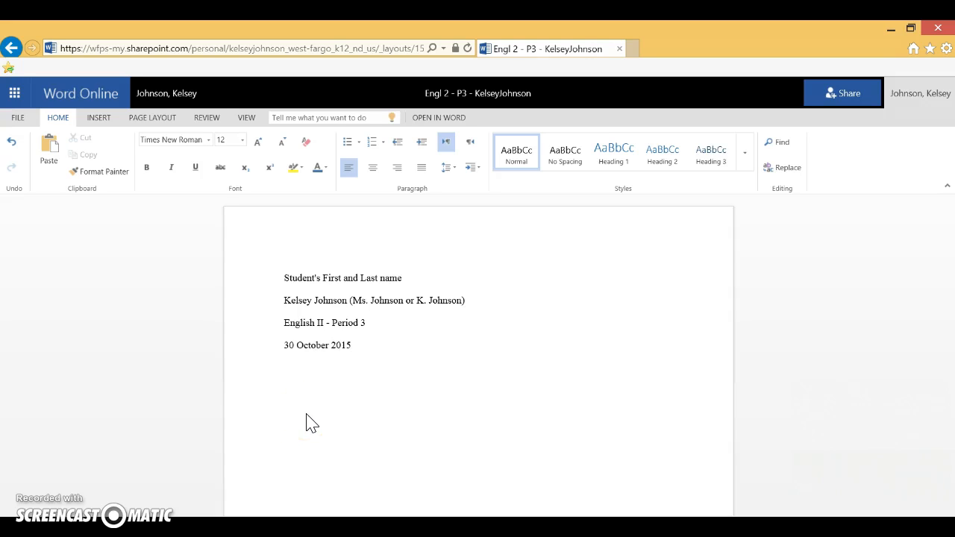
{"action": "left_click_drag", "start_coordinate": [284, 345], "coordinate": [294, 349]}
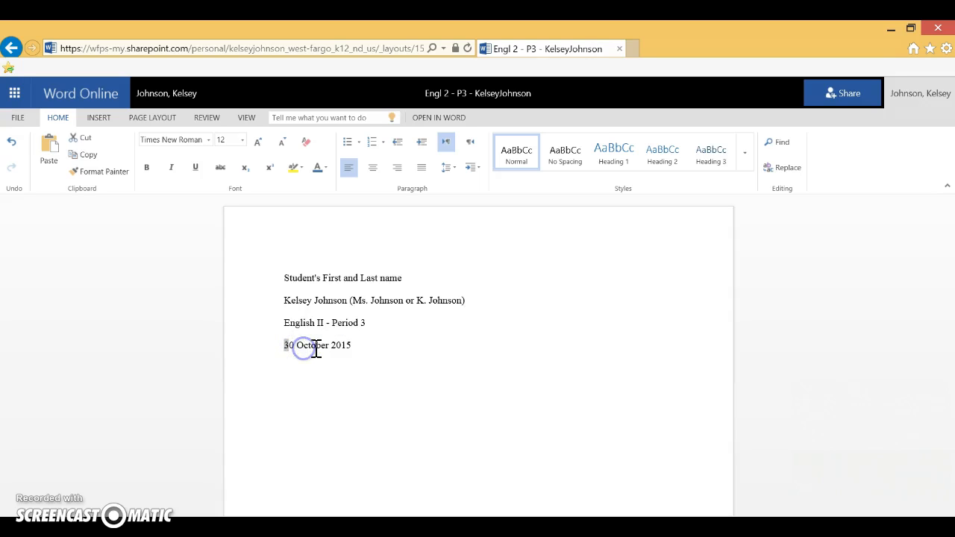
{"action": "double_click", "coordinate": [352, 348]}
{"action": "left_click", "coordinate": [353, 365]}
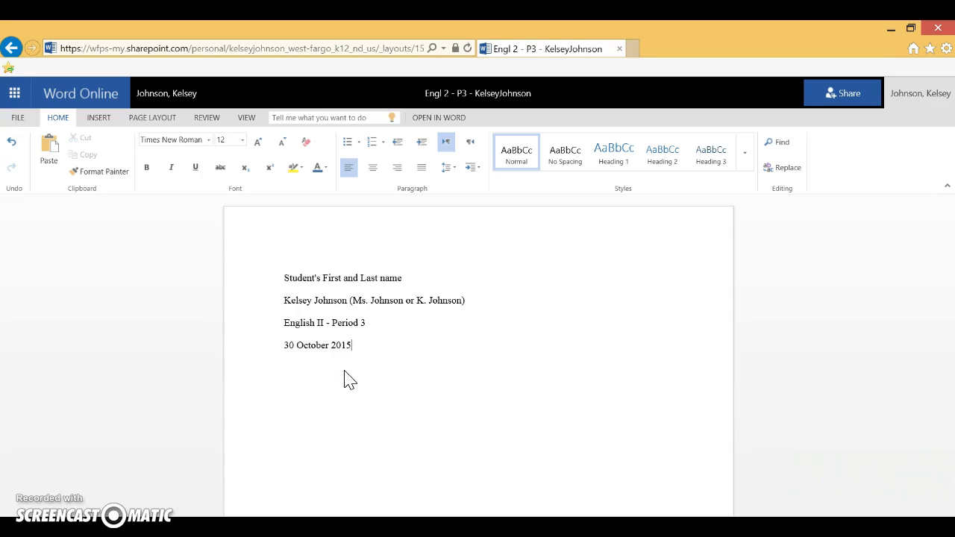
{"action": "left_click_drag", "start_coordinate": [285, 346], "coordinate": [296, 345]}
Add a centered title line reading "Your Title Goes Here" below the date.
{"action": "left_click", "coordinate": [360, 348]}
{"action": "left_click", "coordinate": [373, 168]}
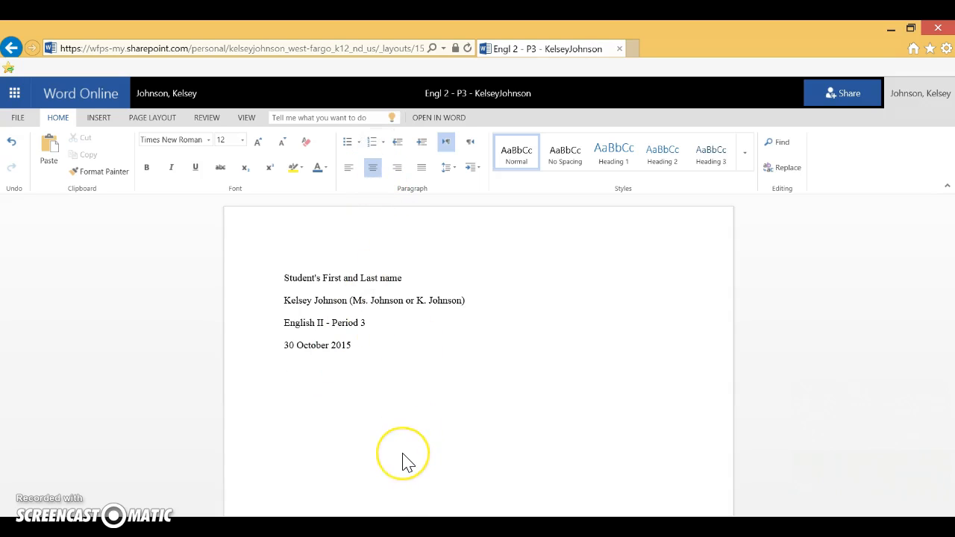
{"action": "type", "text": "Your Titl"}
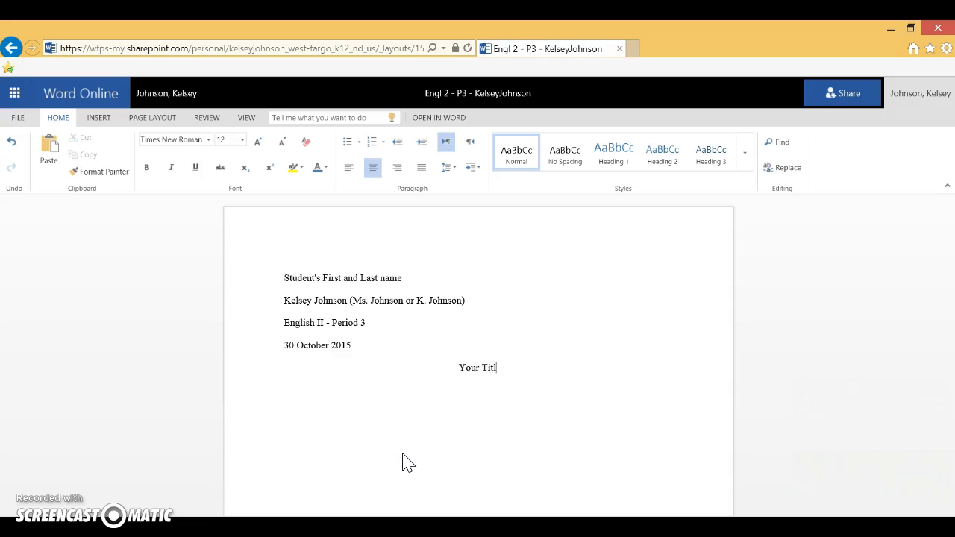
{"action": "type", "text": "e GOes Here"}
{"action": "key", "text": "BackSpace"}
{"action": "key", "text": "BackSpace"}
{"action": "key", "text": "BackSpace"}
{"action": "key", "text": "BackSpace"}
{"action": "key", "text": "BackSpace"}
{"action": "key", "text": "BackSpace"}
{"action": "key", "text": "BackSpace"}
{"action": "key", "text": "BackSpace"}
{"action": "type", "text": "oes Here"}
Replace the placeholder title text with "Of Mice and Men Character Analysis".
{"action": "left_click", "coordinate": [512, 393]}
{"action": "left_click_drag", "start_coordinate": [523, 367], "coordinate": [441, 367]}
{"action": "type", "text": "Of M"}
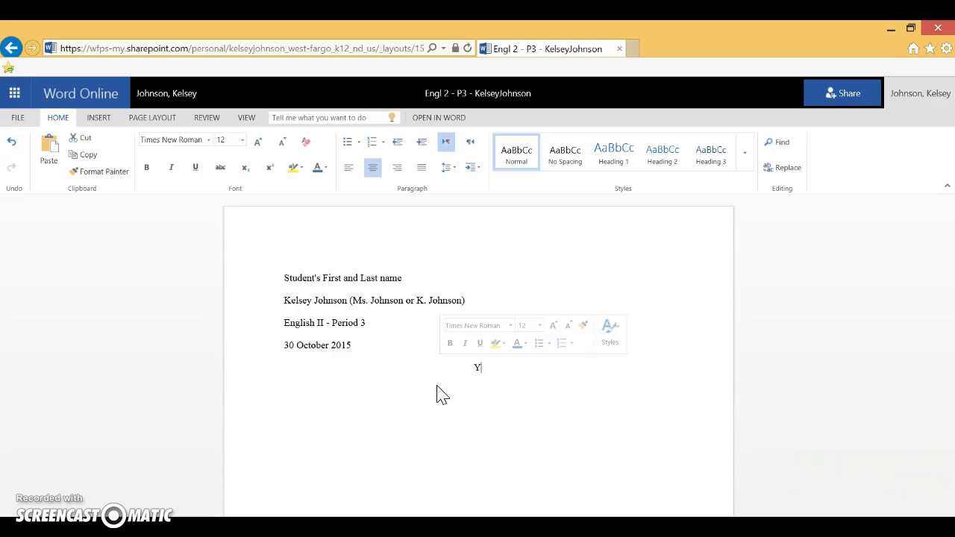
{"action": "type", "text": "ice and "}
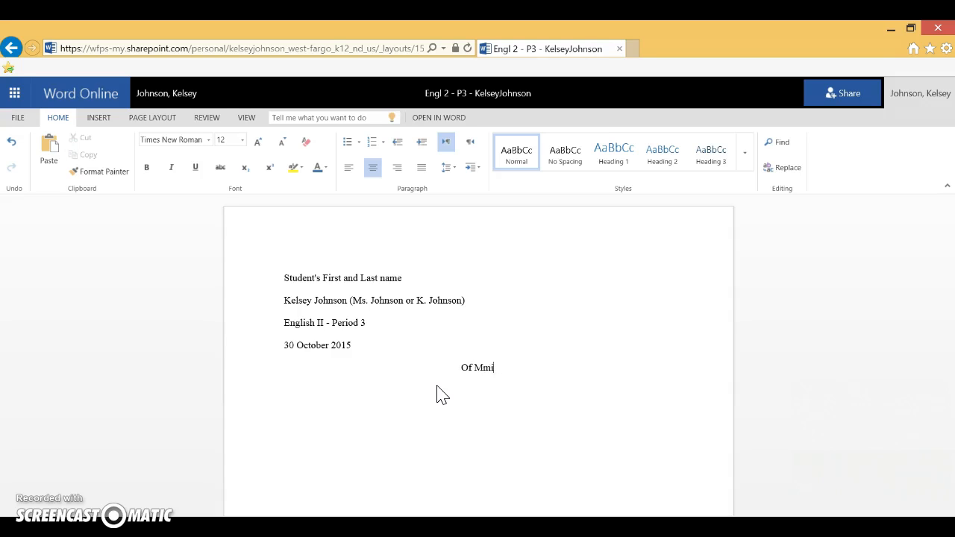
{"action": "type", "text": "Men Char"}
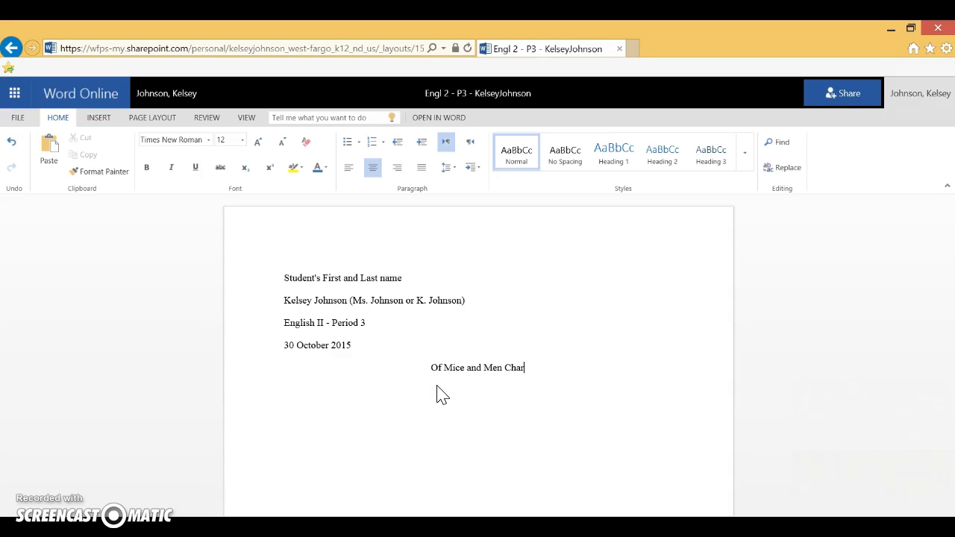
{"action": "type", "text": "acter Analysis"}
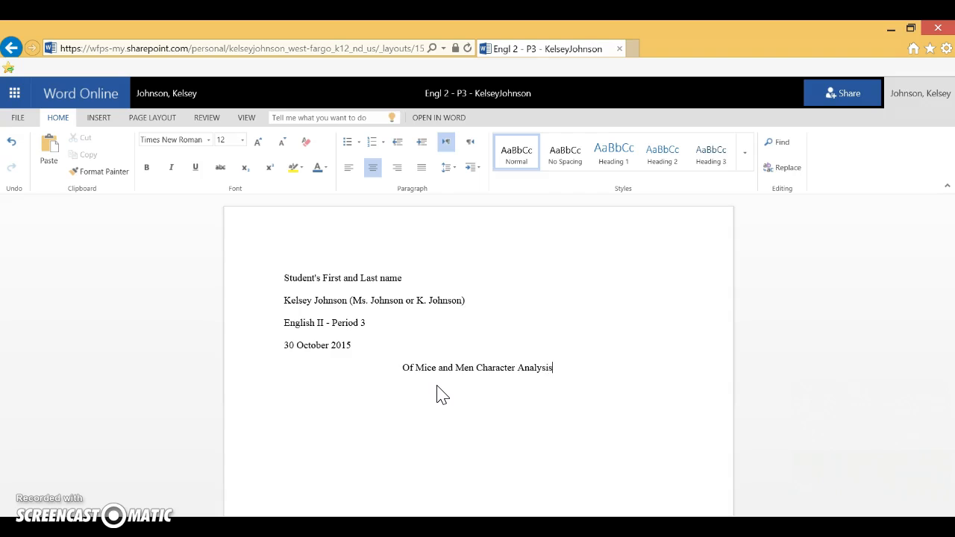
Try italicizing the book name "Of Mice and Men" within the title line.
{"action": "left_click", "coordinate": [400, 367]}
{"action": "left_click_drag", "start_coordinate": [400, 367], "coordinate": [476, 370]}
{"action": "left_click", "coordinate": [171, 168]}
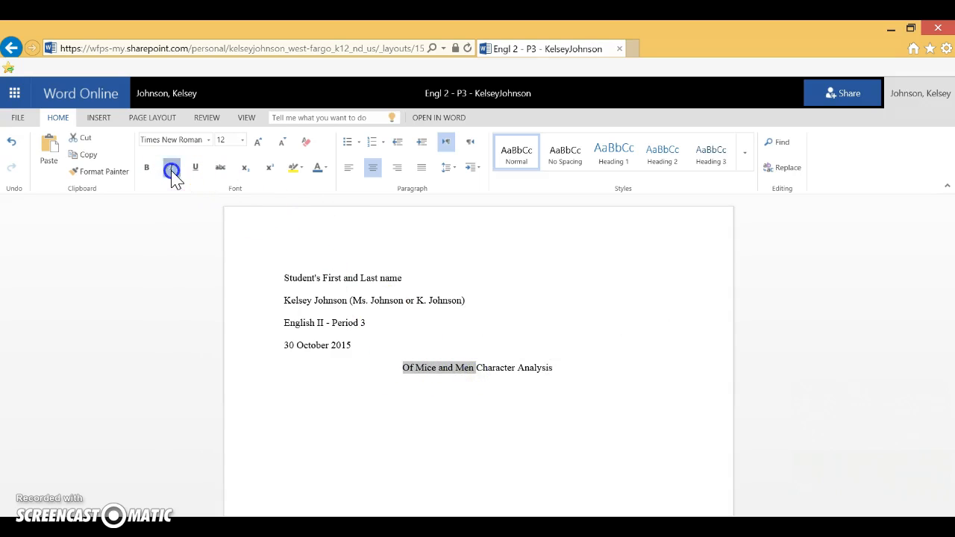
{"action": "left_click", "coordinate": [498, 382]}
Replace the whole title line with "Your Title Goes Here".
{"action": "left_click", "coordinate": [568, 370]}
{"action": "left_click_drag", "start_coordinate": [569, 369], "coordinate": [405, 368]}
{"action": "left_click", "coordinate": [195, 170]}
{"action": "left_click", "coordinate": [174, 170]}
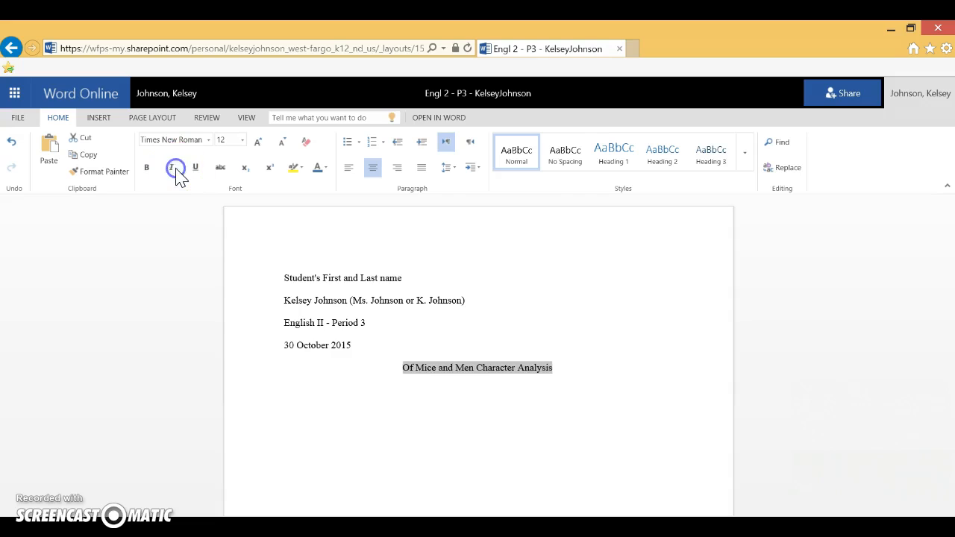
{"action": "type", "text": "Time"}
{"action": "key", "text": "BackSpace"}
{"action": "key", "text": "BackSpace"}
{"action": "key", "text": "BackSpace"}
{"action": "key", "text": "BackSpace"}
{"action": "type", "text": "Your Title Goes Here"}
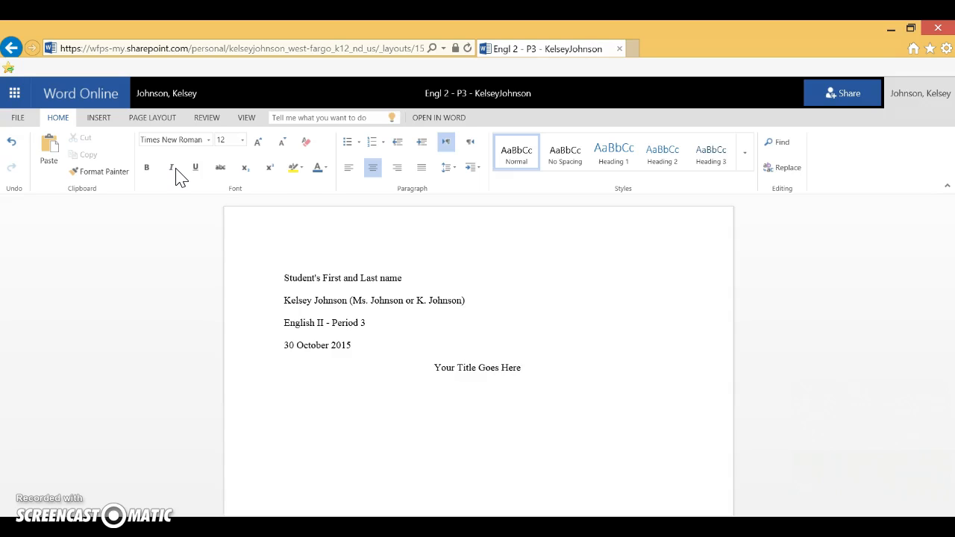
Add a left-aligned, indented paragraph below the title reading "This is where my first paragraph would begin.".
{"action": "key", "text": "Return"}
{"action": "left_click", "coordinate": [349, 168]}
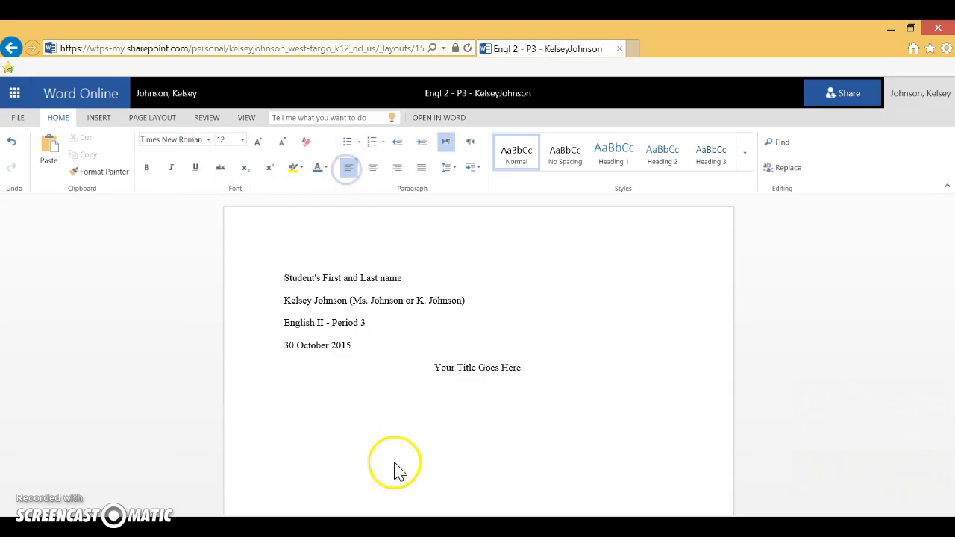
{"action": "key", "text": "Tab"}
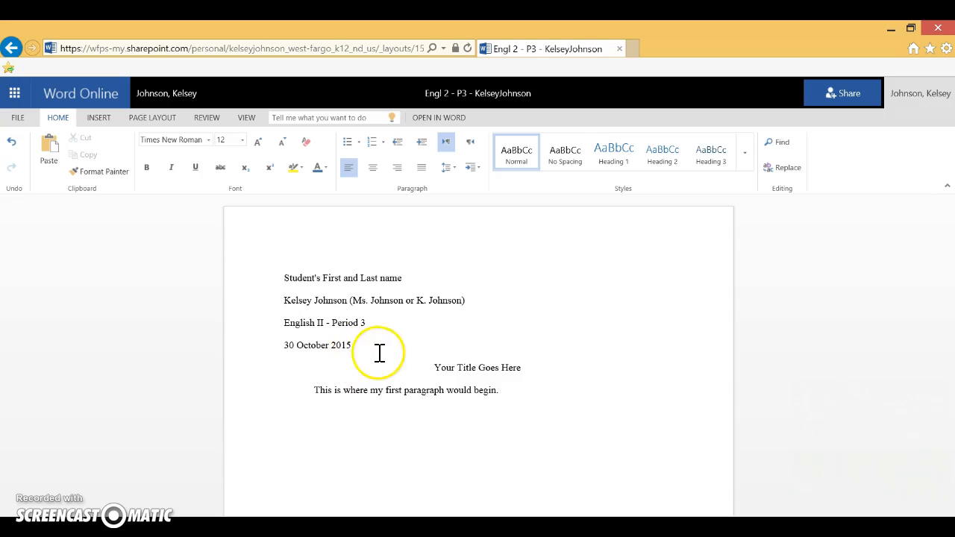
{"action": "left_click", "coordinate": [349, 347]}
{"action": "left_click", "coordinate": [441, 368]}
{"action": "left_click", "coordinate": [429, 390]}
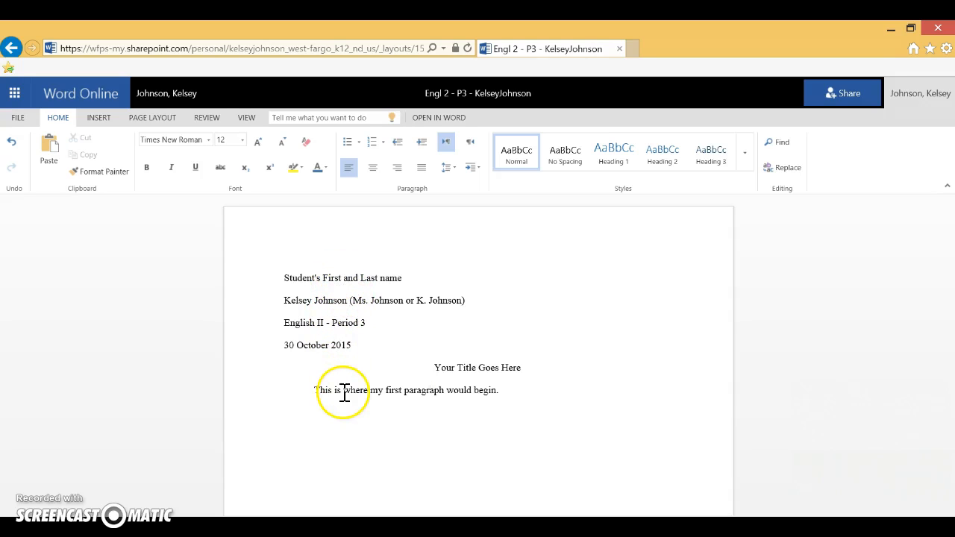
Extend the first paragraph with filler text onto a second line and start an indented second paragraph of filler text.
{"action": "left_click", "coordinate": [520, 388]}
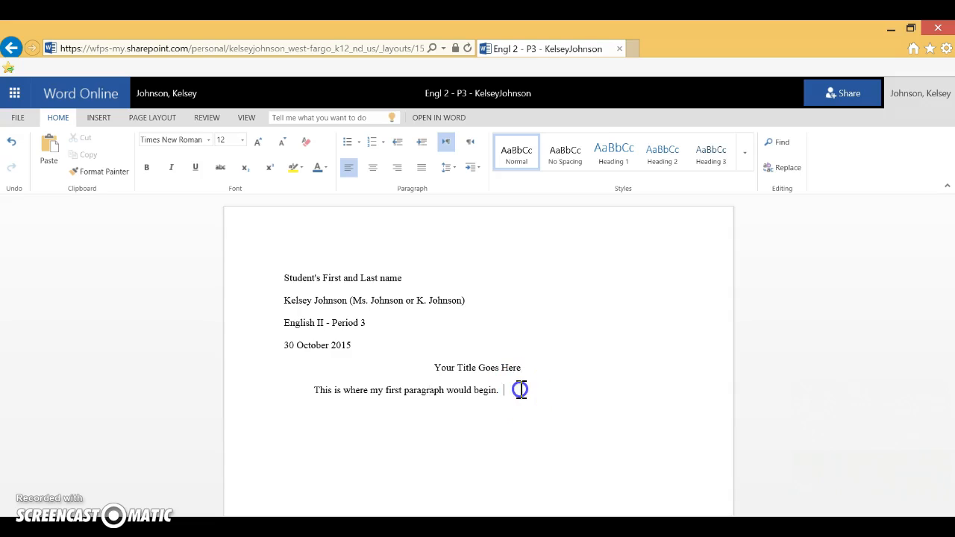
{"action": "type", "text": "sadfksaldkfjosiuviosdurweorwwoer"}
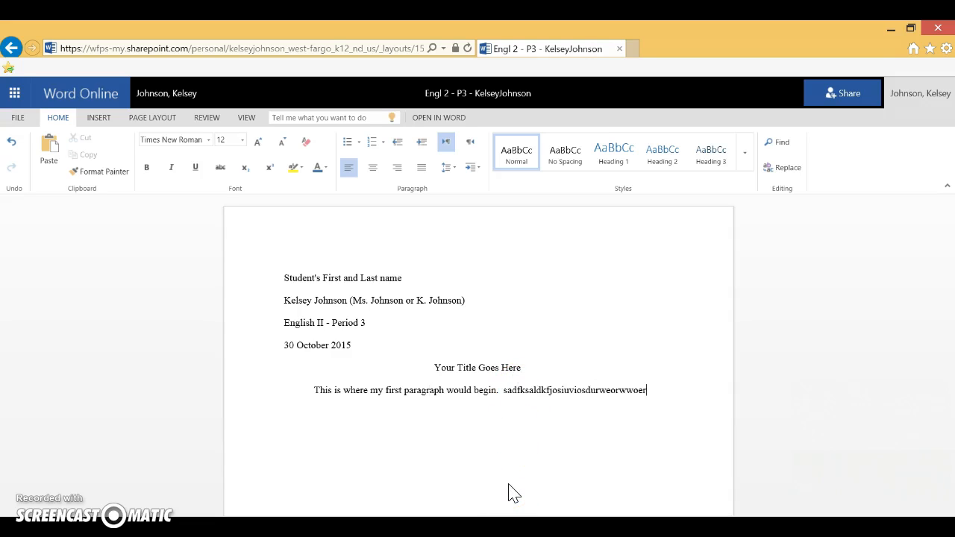
{"action": "type", "text": "noosicuvoi sdfiouwer"}
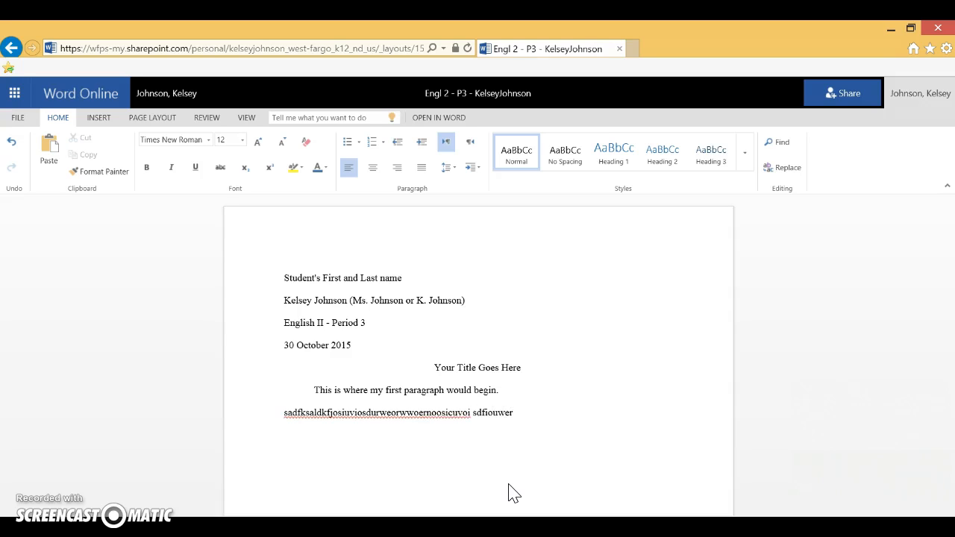
{"action": "left_click", "coordinate": [427, 416]}
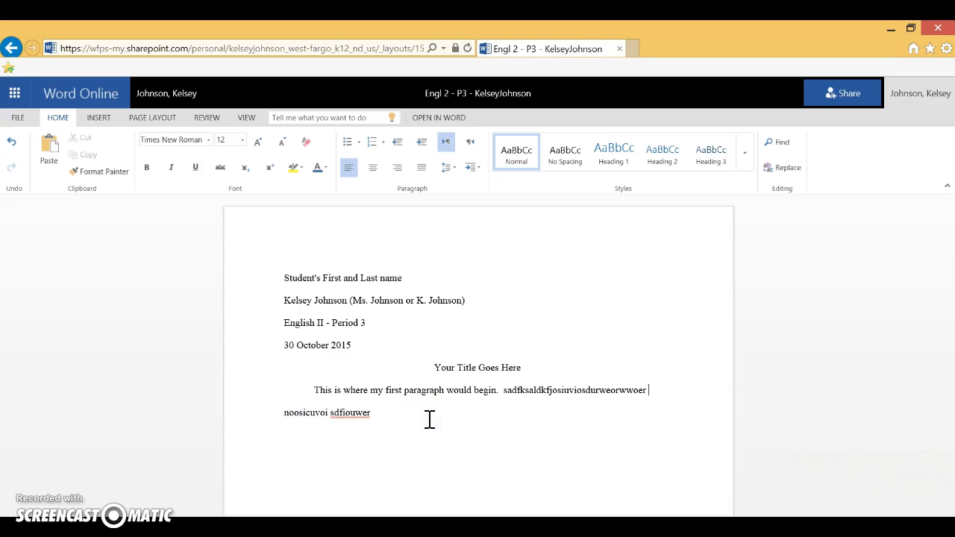
{"action": "left_click", "coordinate": [405, 422]}
{"action": "type", "text": "sdjfioiuevuioiuweruiouoicuo."}
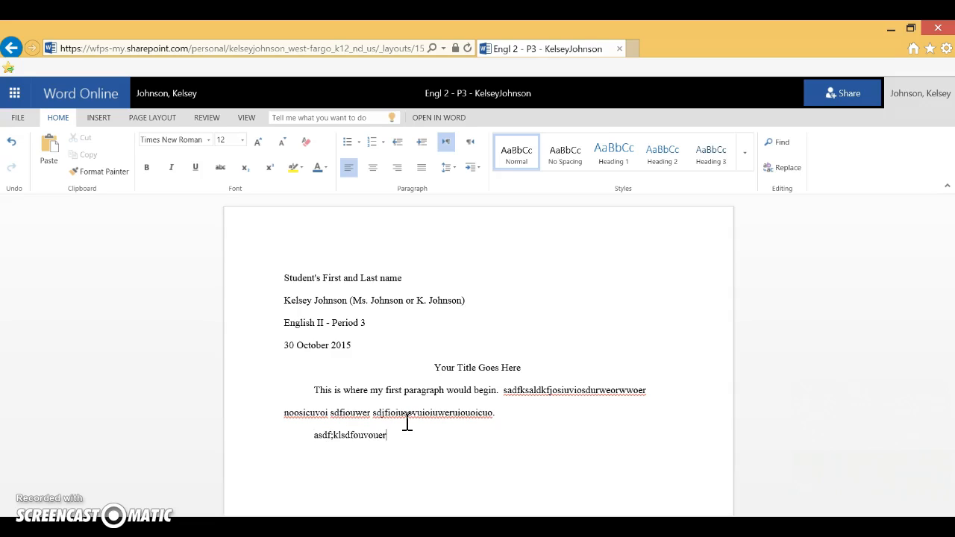
Try an extra blank line between the two paragraphs, and remove it together with all filler text after the opening sentence.
{"action": "left_click", "coordinate": [526, 421]}
{"action": "key", "text": "Return"}
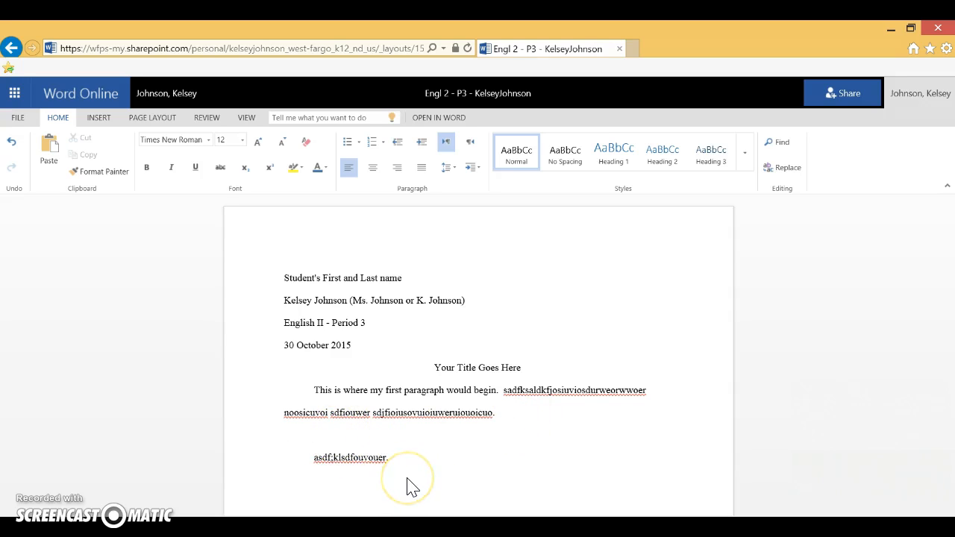
{"action": "key", "text": "BackSpace"}
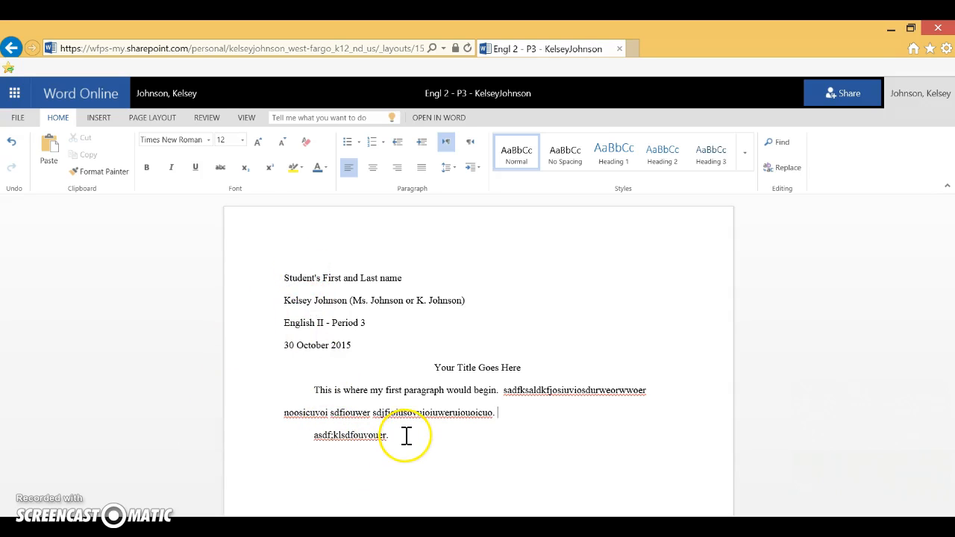
{"action": "left_click_drag", "start_coordinate": [403, 433], "coordinate": [508, 403]}
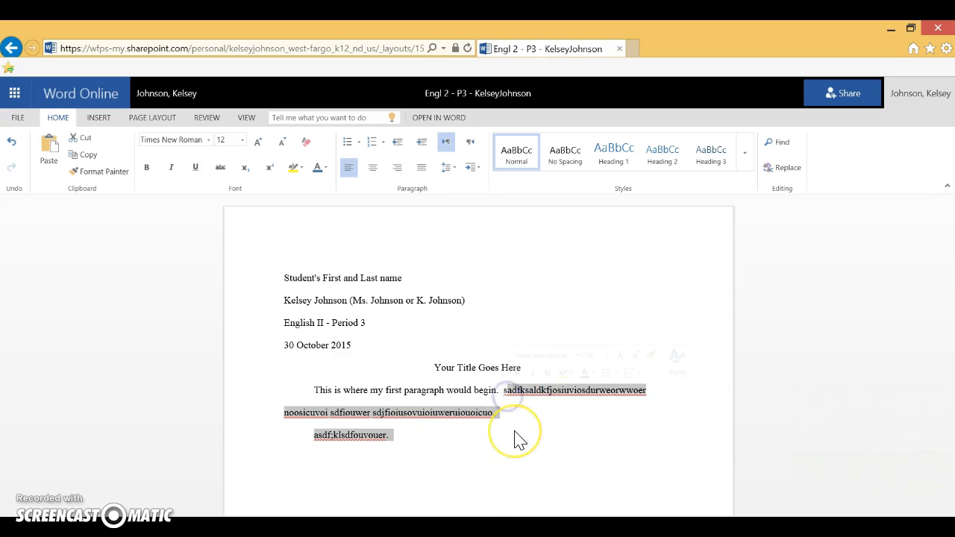
{"action": "key", "text": "Delete"}
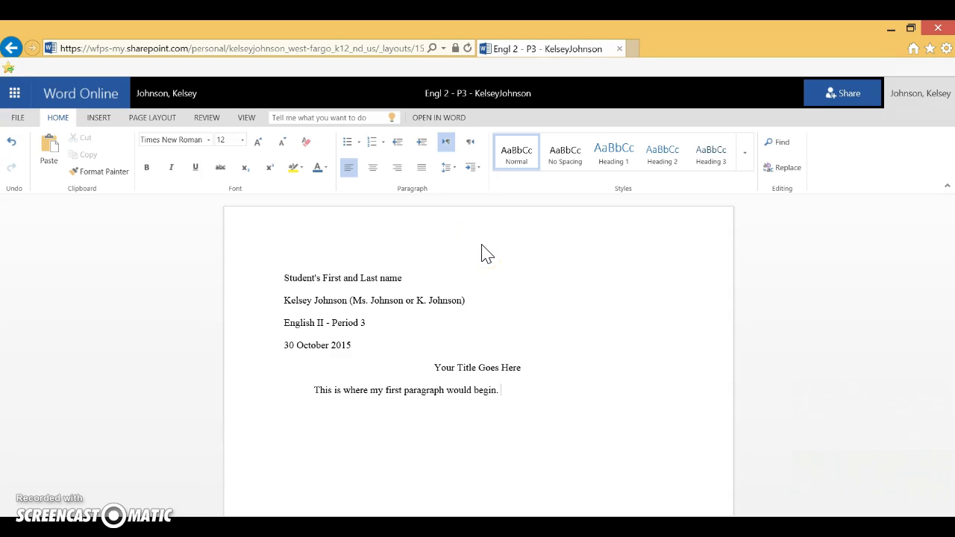
{"action": "left_click_drag", "start_coordinate": [287, 276], "coordinate": [359, 344]}
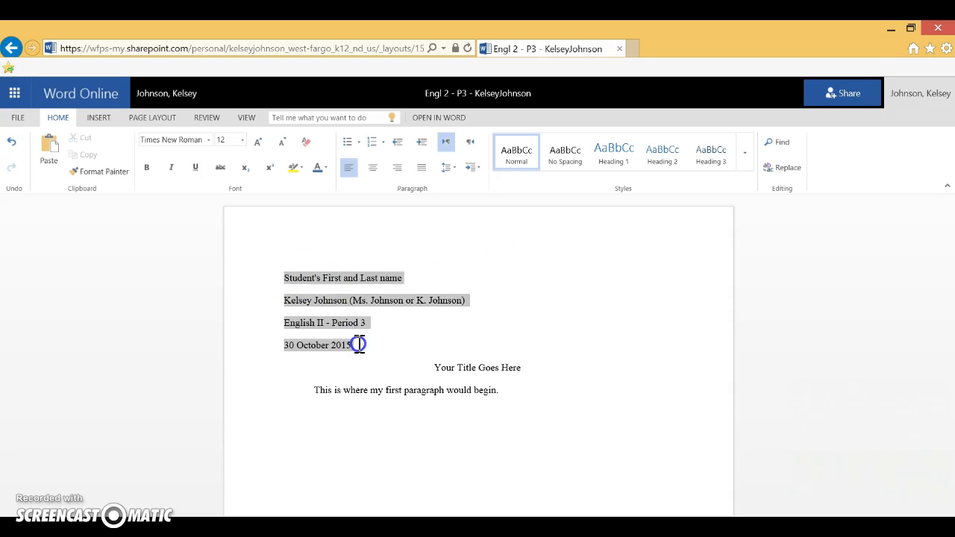
{"action": "left_click", "coordinate": [635, 229]}
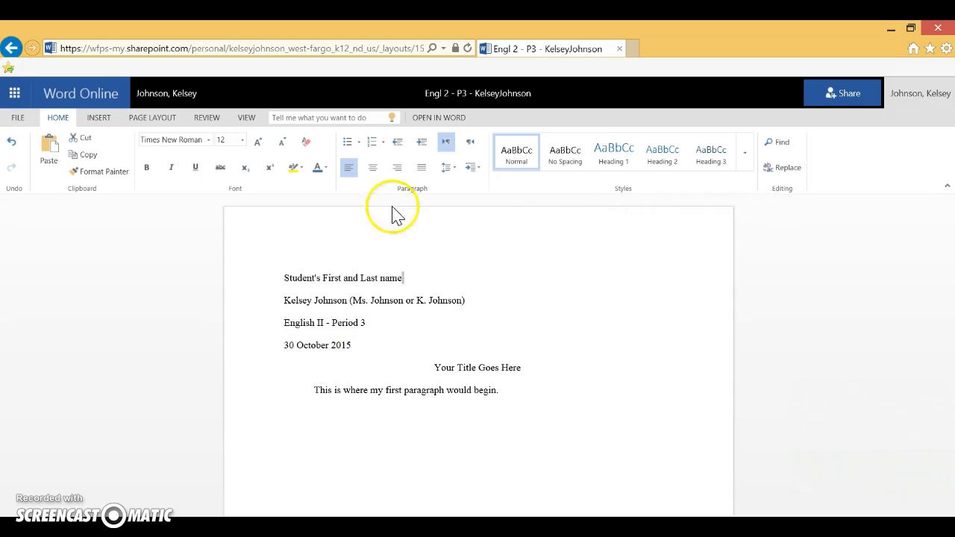
Add a page number to the right side of the header with the writer's last name in front of it.
{"action": "left_click", "coordinate": [100, 121]}
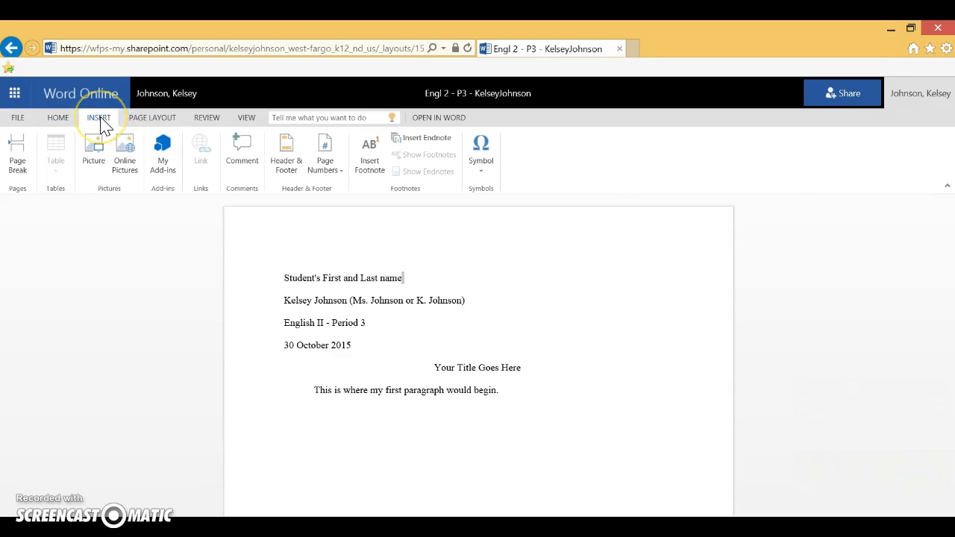
{"action": "left_click", "coordinate": [336, 167]}
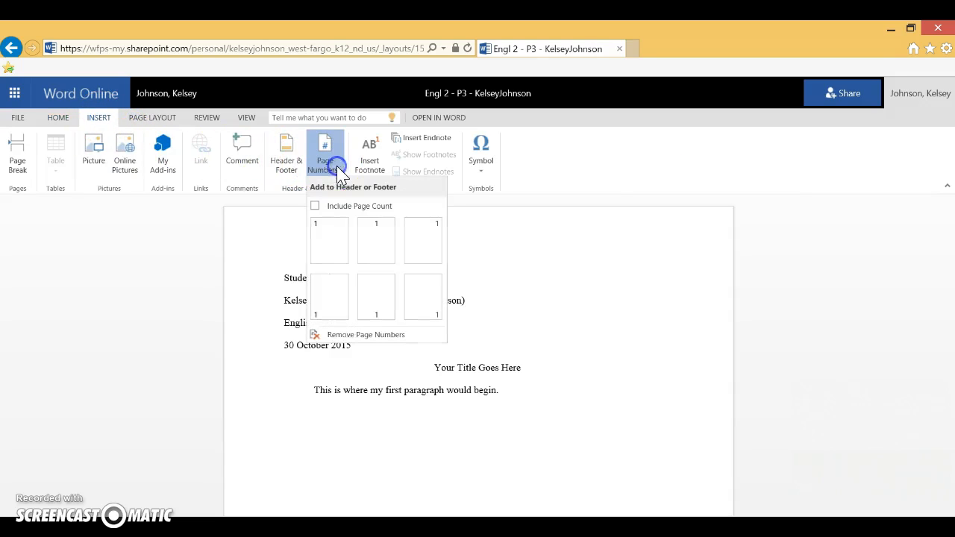
{"action": "left_click", "coordinate": [425, 250]}
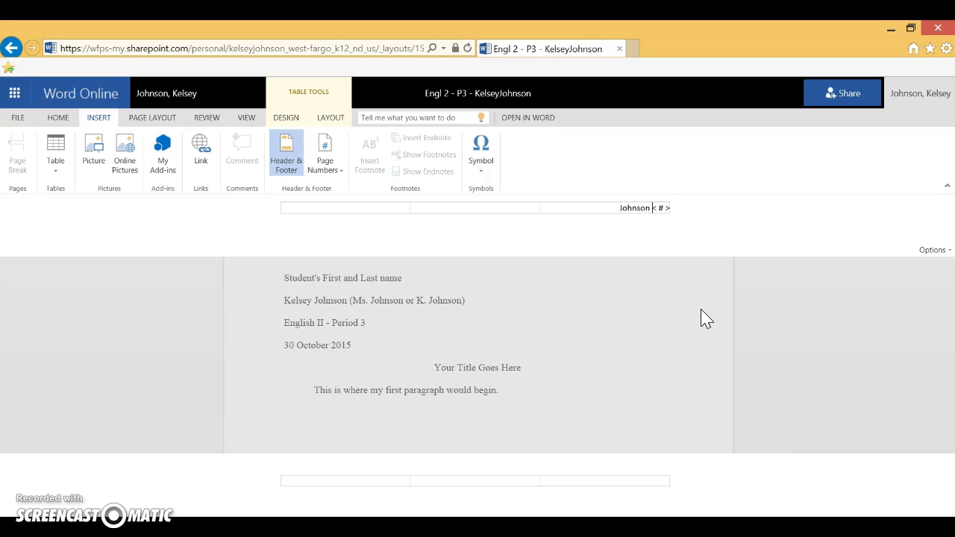
Format the last name and page number in the header as Times New Roman, size 12, and return to the document body.
{"action": "mouse_move", "coordinate": [651, 209]}
{"action": "left_mouse_down"}
{"action": "mouse_move", "coordinate": [620, 207]}
{"action": "mouse_move", "coordinate": [668, 208]}
{"action": "left_mouse_up"}
{"action": "right_click", "coordinate": [640, 209]}
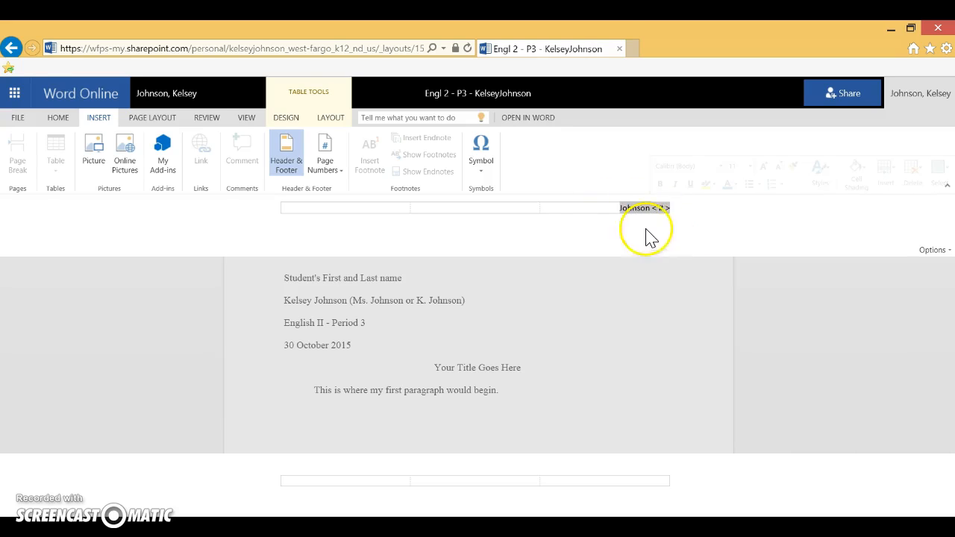
{"action": "left_click", "coordinate": [58, 118]}
{"action": "left_click", "coordinate": [153, 139]}
{"action": "type", "text": "Times"}
{"action": "type", "text": " New Roman"}
{"action": "left_click", "coordinate": [257, 141]}
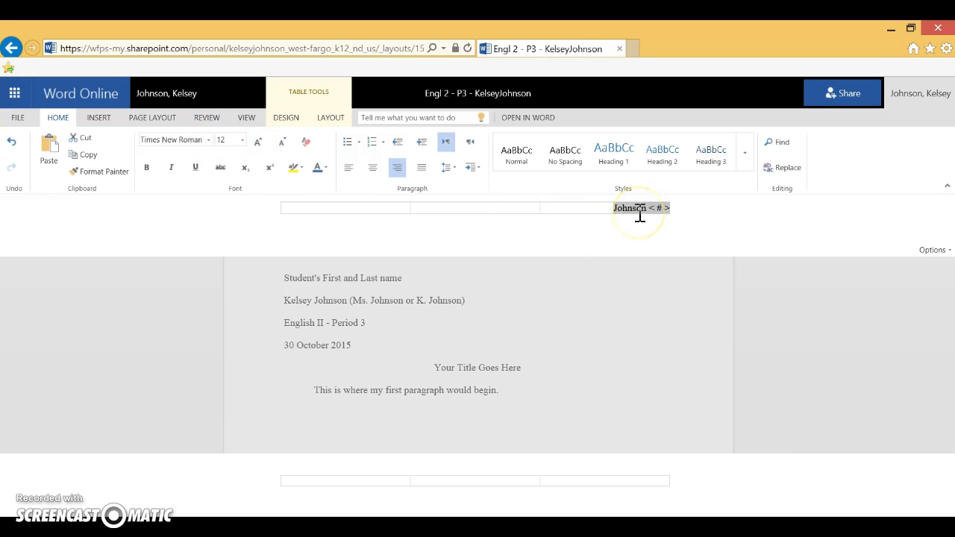
{"action": "left_click", "coordinate": [644, 312]}
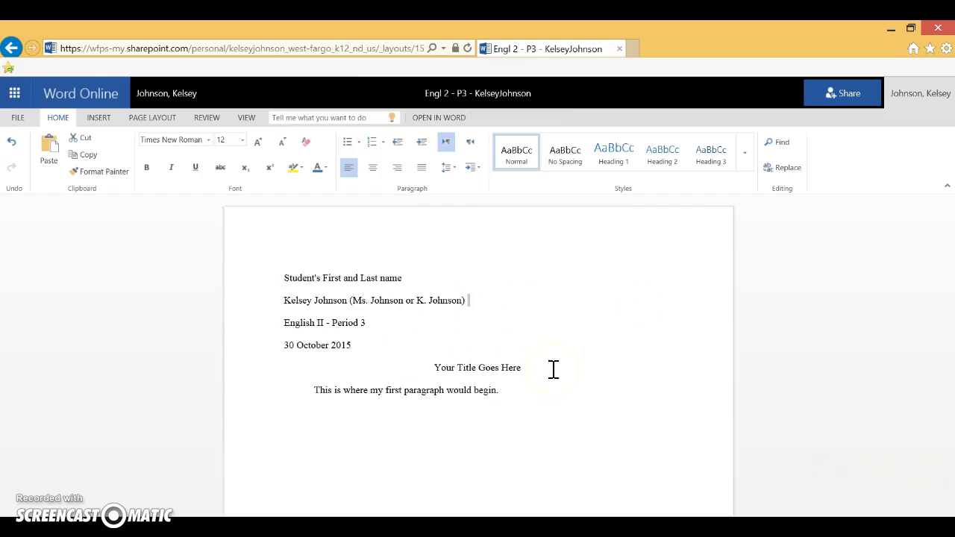
Review the last name and page number in the header and the page number placement options, and return to the first paragraph's end.
{"action": "left_click", "coordinate": [96, 119]}
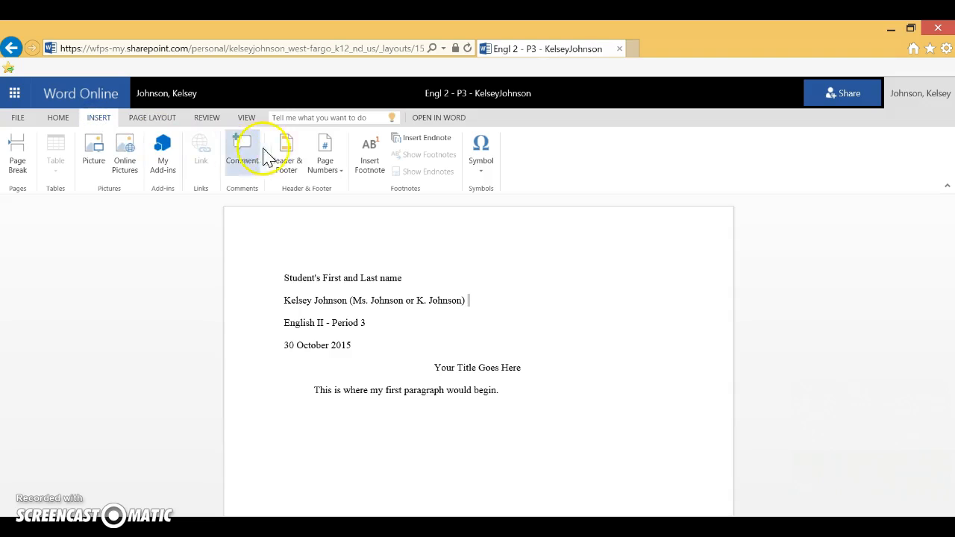
{"action": "left_click", "coordinate": [286, 156]}
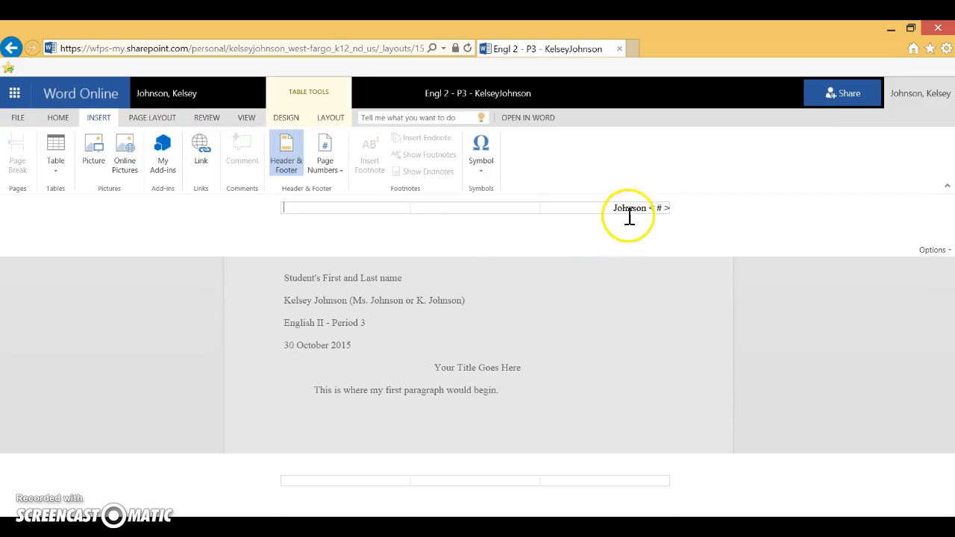
{"action": "left_click", "coordinate": [563, 300]}
{"action": "left_click", "coordinate": [286, 158]}
{"action": "mouse_move", "coordinate": [653, 208]}
{"action": "left_click", "coordinate": [331, 159]}
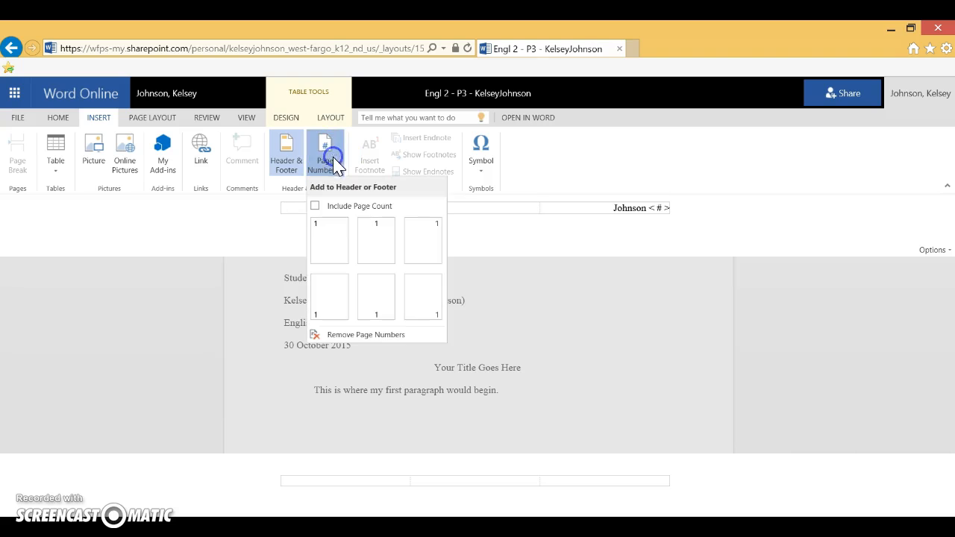
{"action": "left_click", "coordinate": [427, 251]}
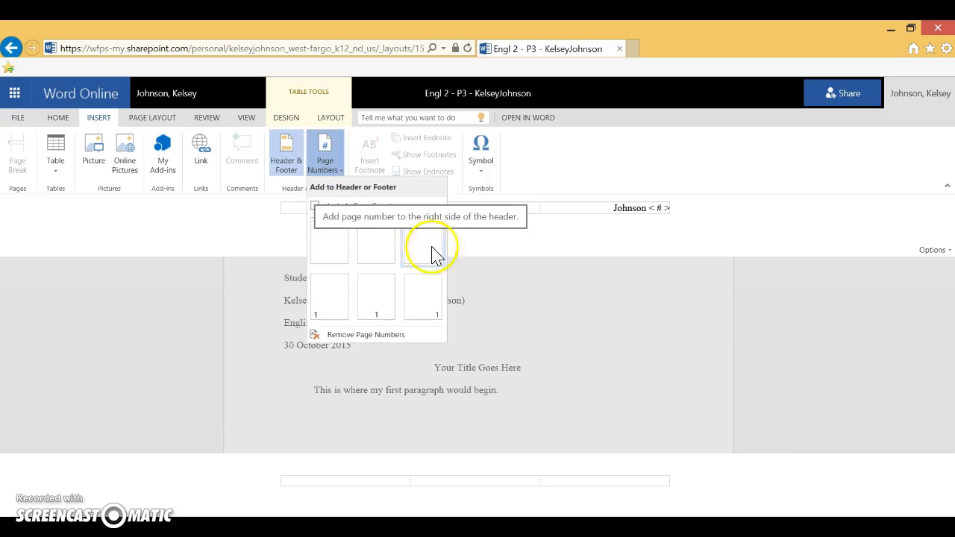
{"action": "left_click", "coordinate": [603, 317]}
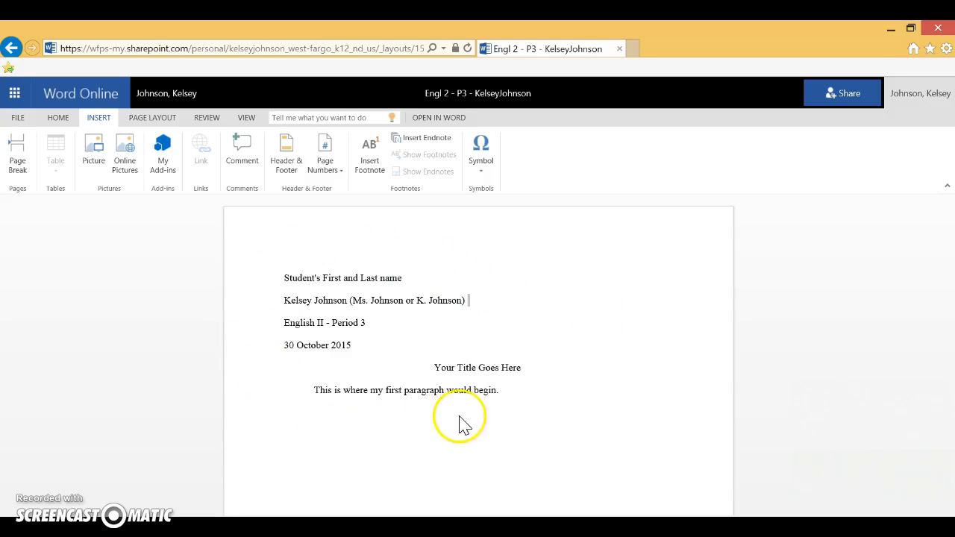
{"action": "left_click", "coordinate": [507, 390]}
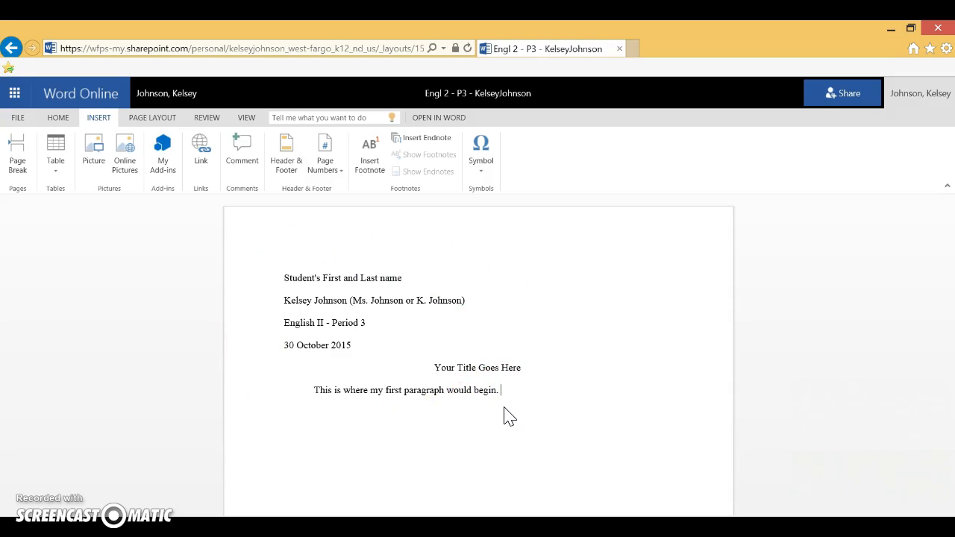